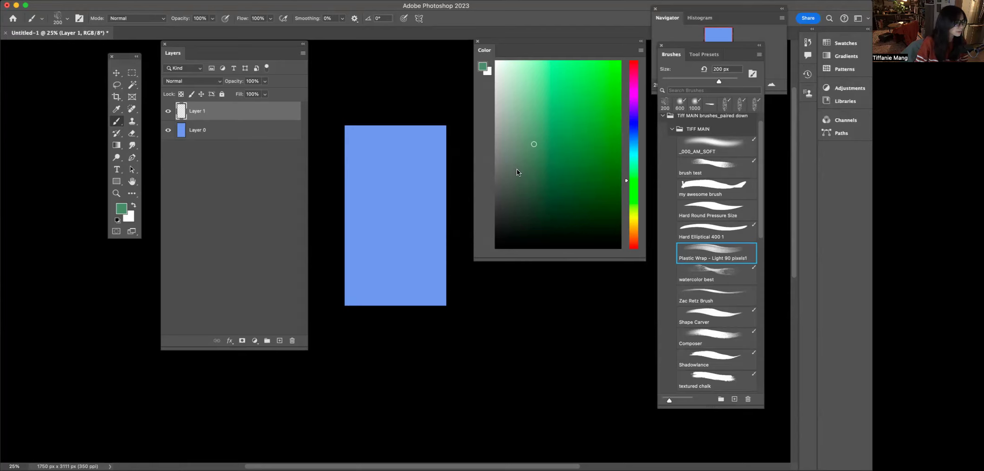
- Reposition the toolbar and the Layers panel slightly to the left
key(Tab)
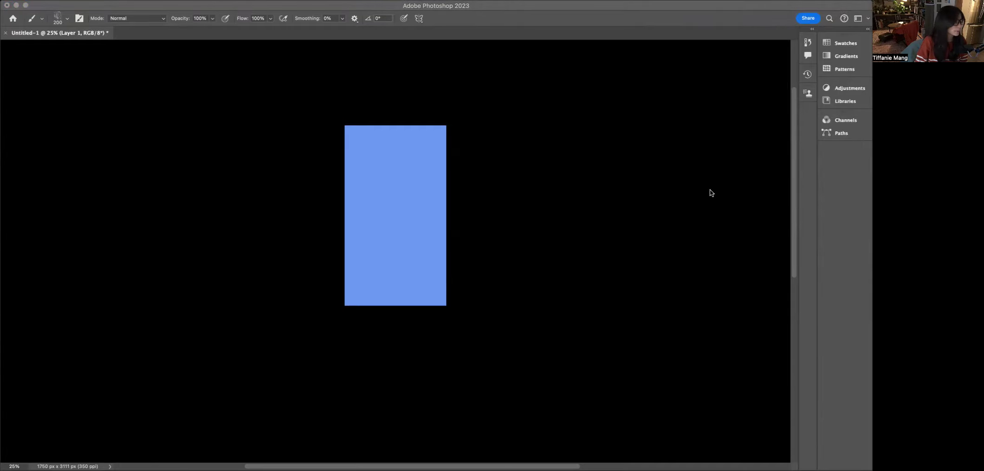
key(Tab)
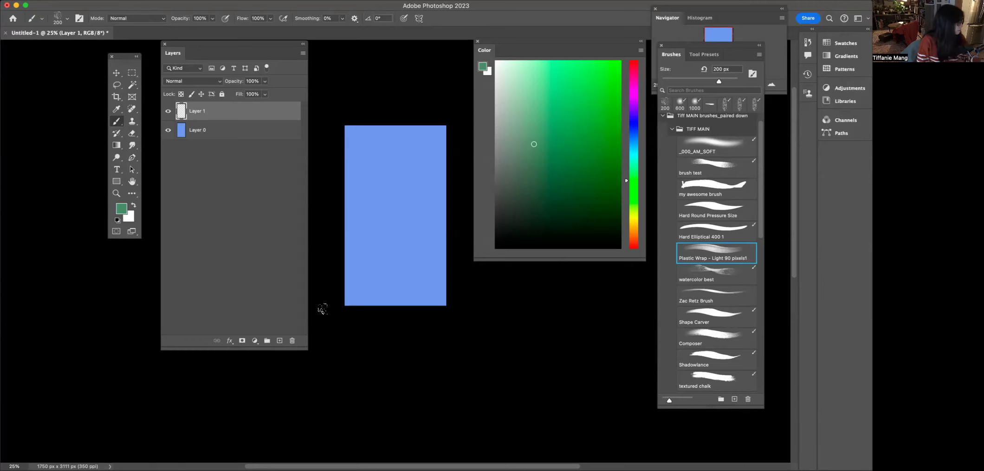
key(super+equal)
key(super+minus)
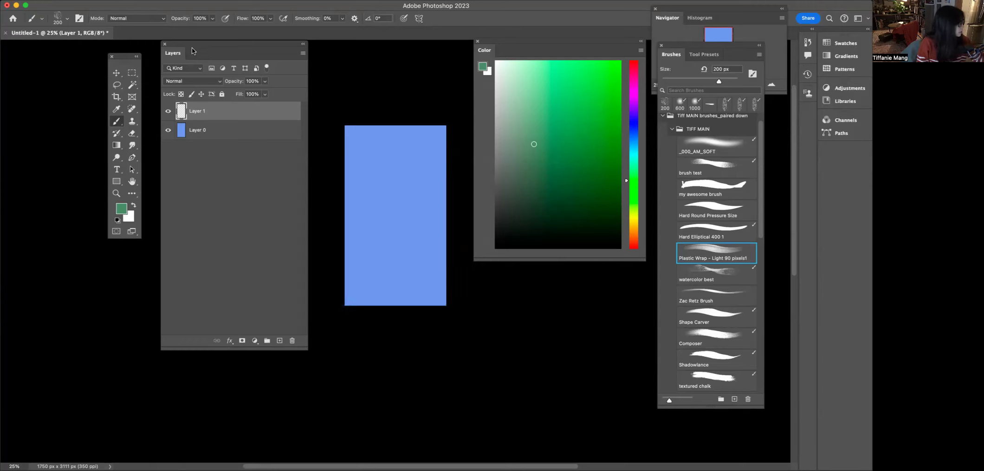
drag(219, 41, 211, 45)
drag(119, 56, 94, 51)
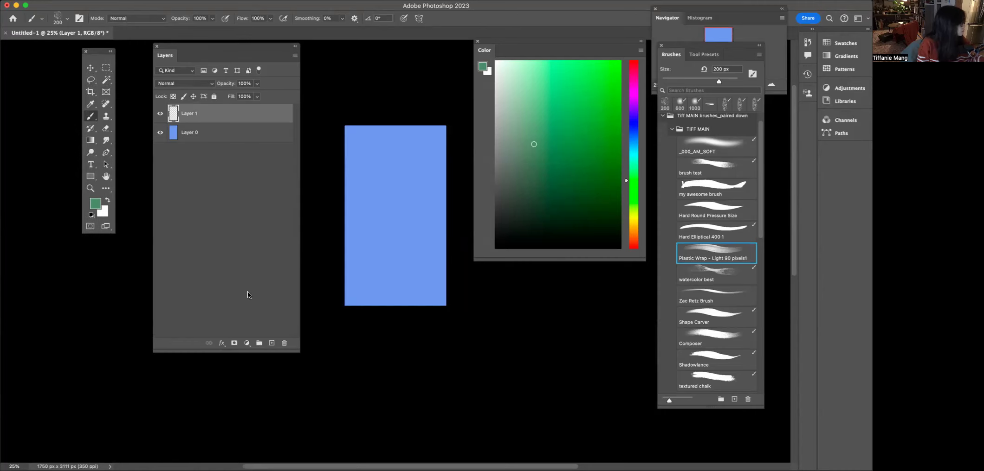
- Crop the canvas by pulling its top edge down to about 1750 × 2121 px
click(91, 92)
key(super+equal)
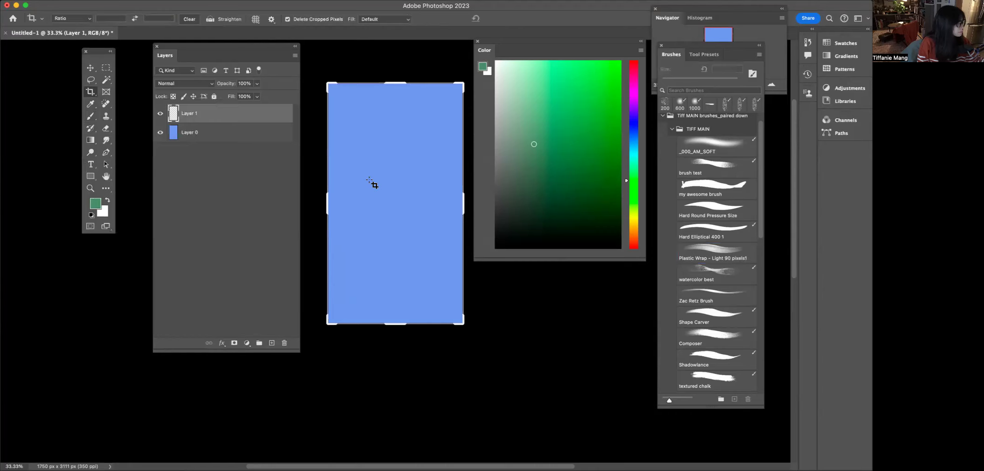
drag(474, 261, 492, 228)
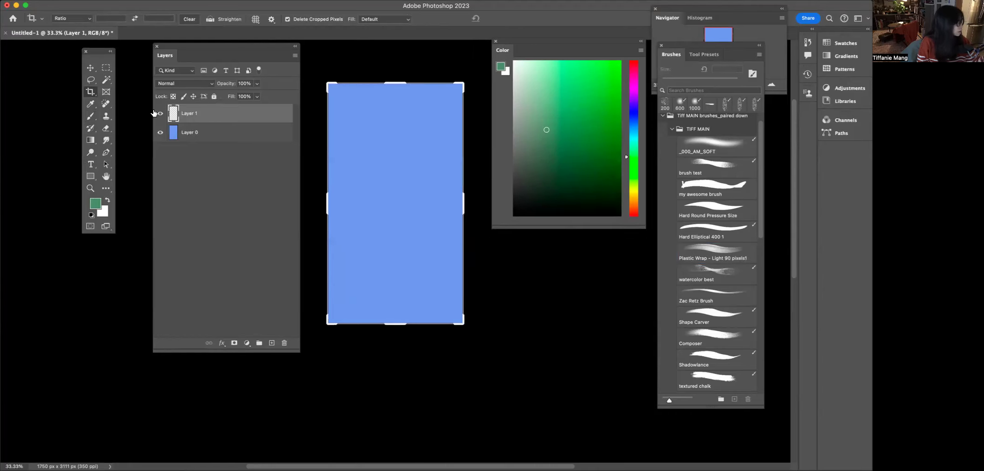
drag(387, 82, 382, 120)
key(Return)
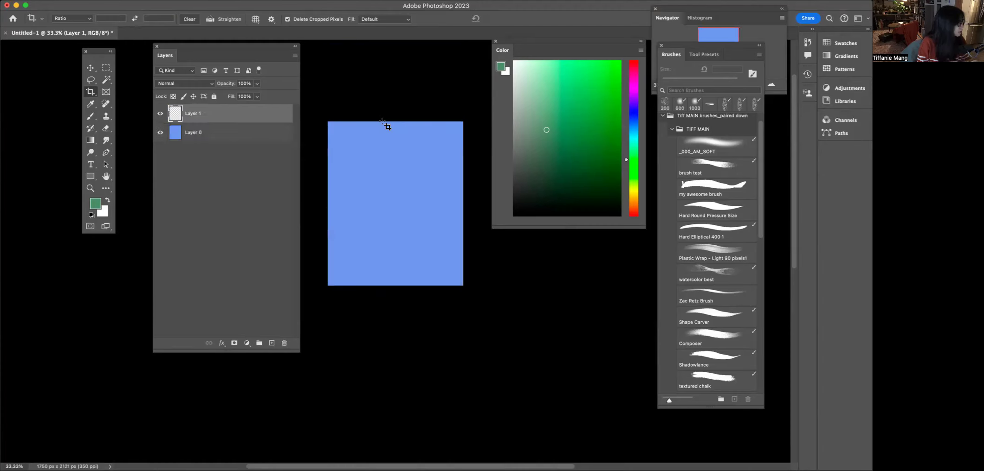
- Undo the crop
click(118, 0)
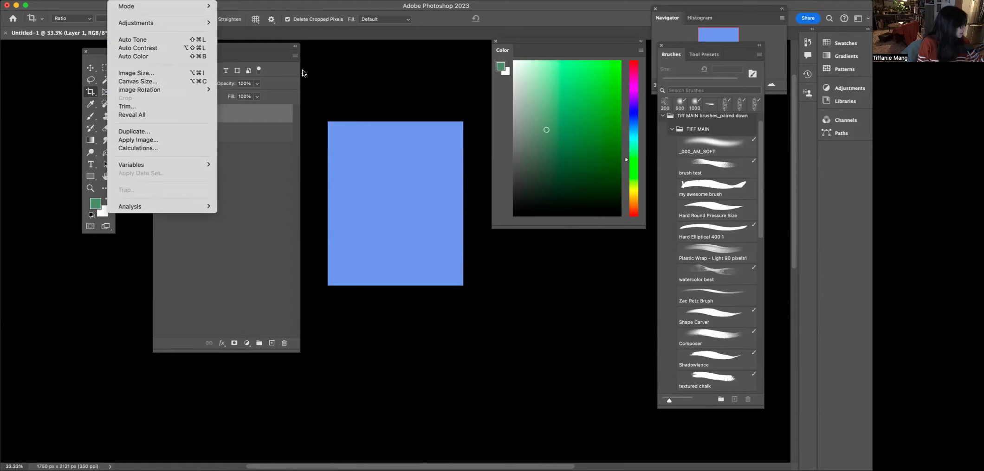
click(391, 167)
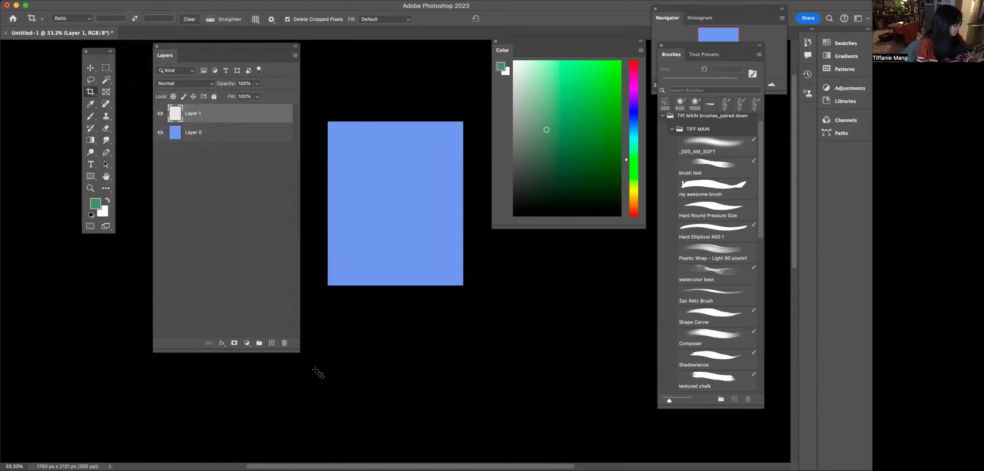
key(super+z)
- Paint three sweeping green strokes across the canvas with the my awesome brush preset
key(b)
click(700, 188)
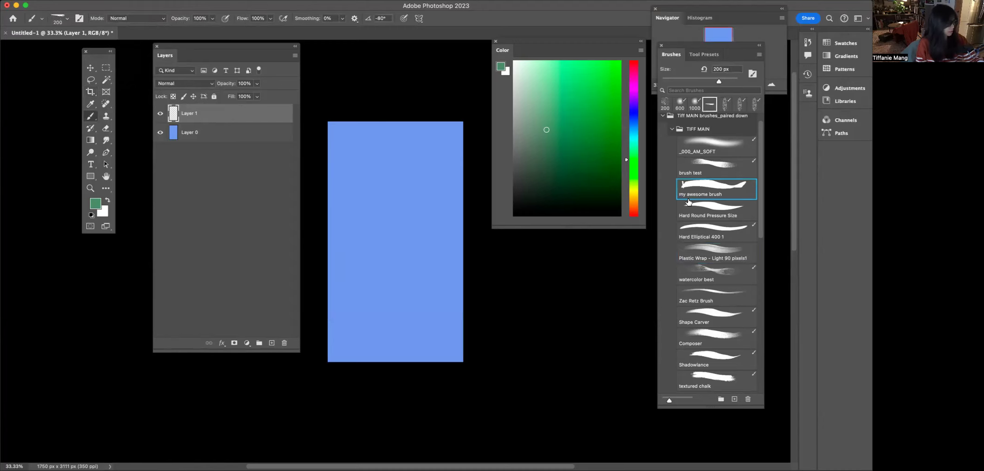
mouse_move(475, 196)
mouse_down()
mouse_move(353, 150)
mouse_move(483, 254)
mouse_move(313, 315)
mouse_move(491, 299)
mouse_up()
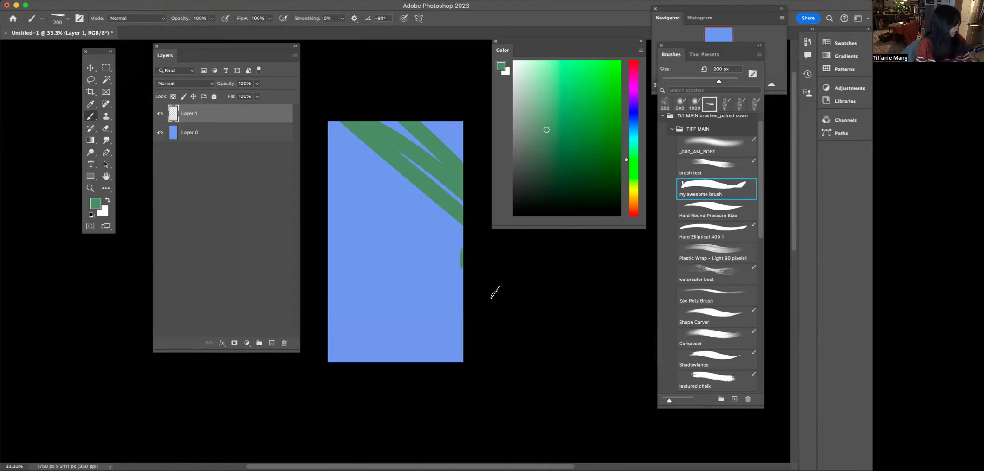
mouse_move(460, 348)
mouse_down()
mouse_move(433, 292)
mouse_move(325, 270)
mouse_up()
drag(327, 218, 366, 367)
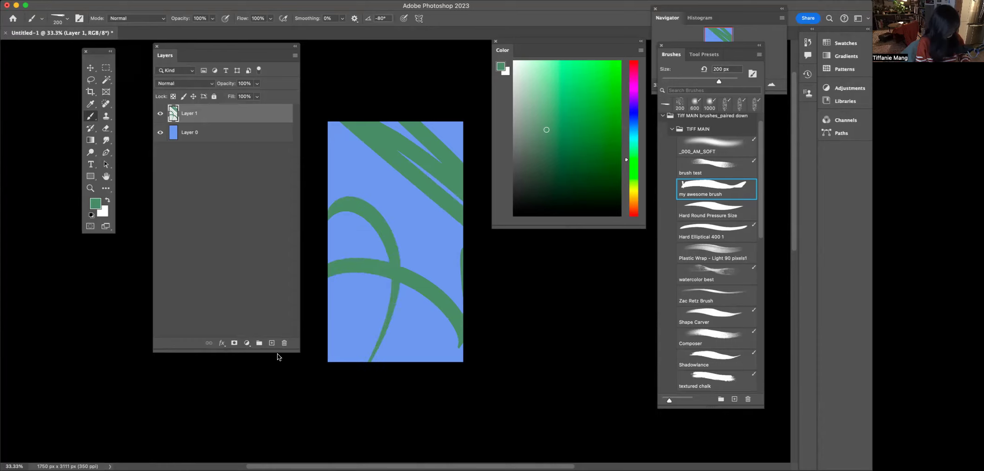
- Crop the canvas by pulling its top edge down to 1750 × 2195 px
key(c)
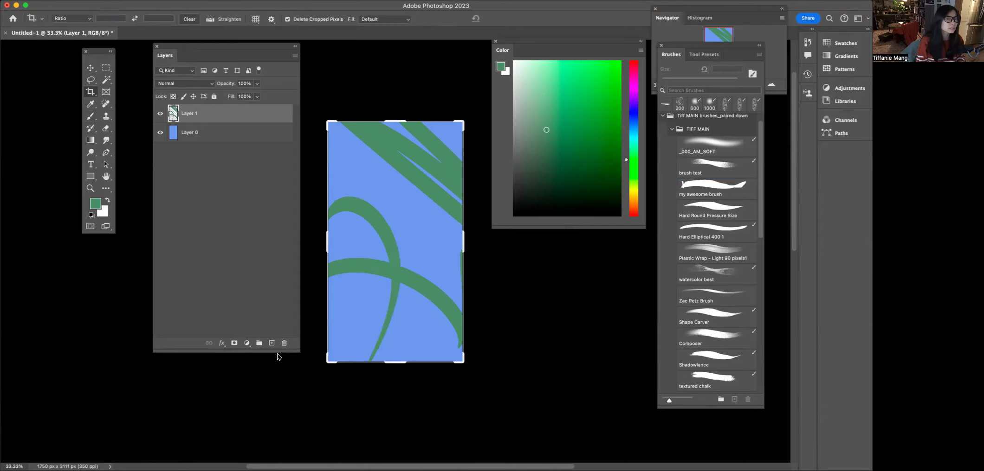
drag(384, 122, 382, 157)
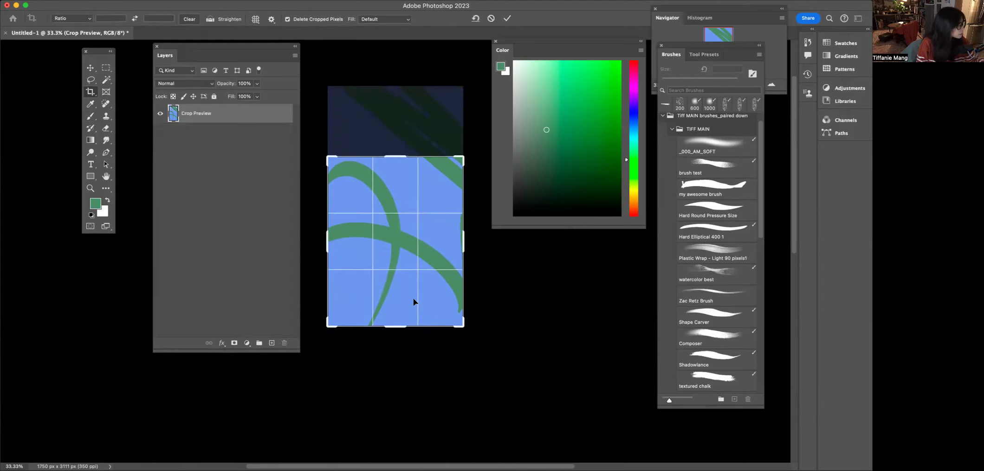
key(Return)
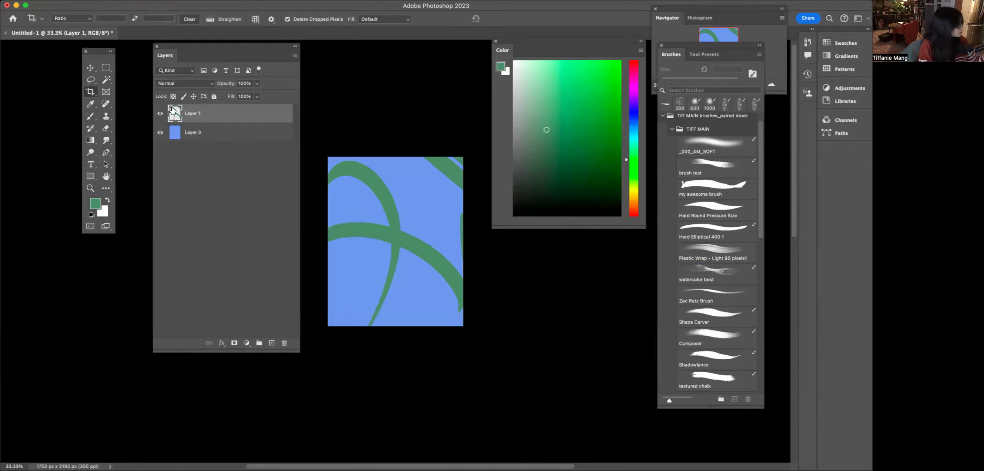
- Hide the layer holding the painted strokes
key(super+t)
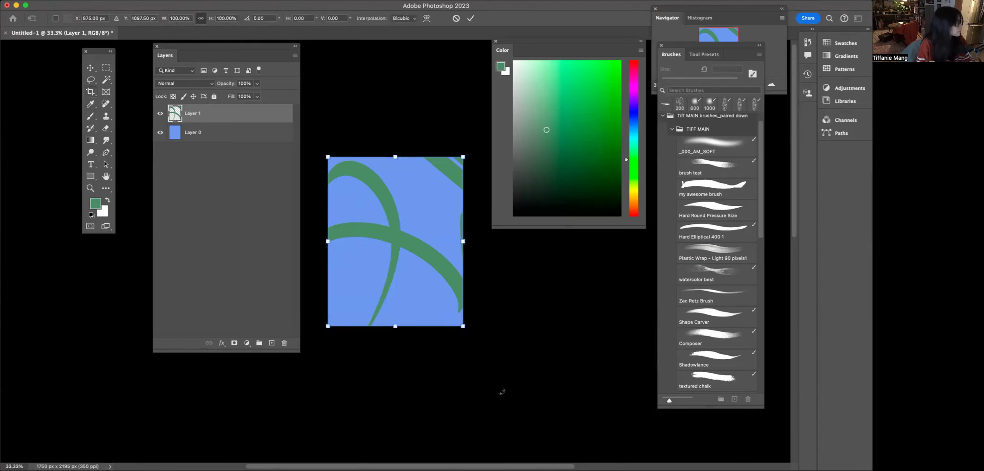
key(c)
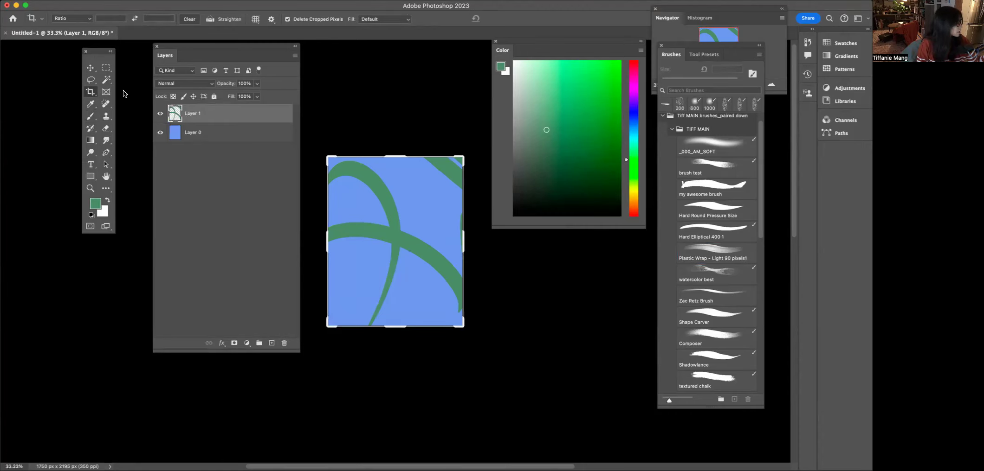
click(90, 68)
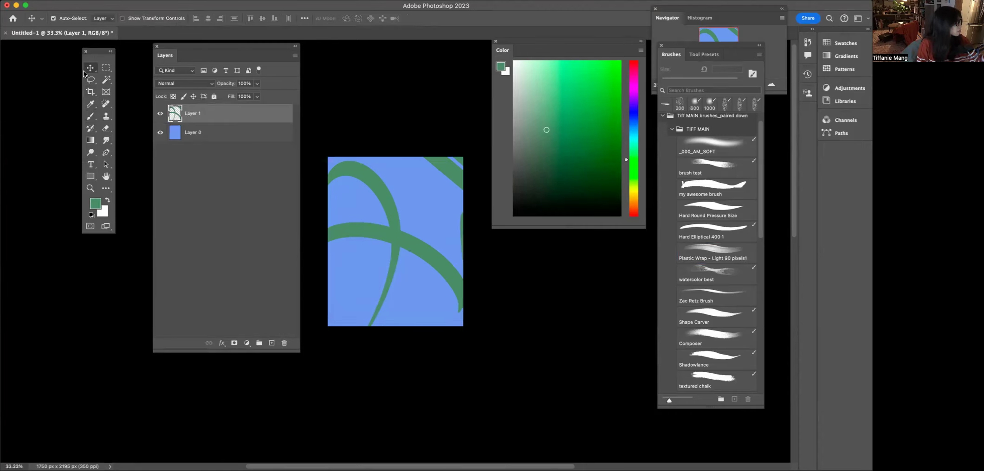
click(160, 119)
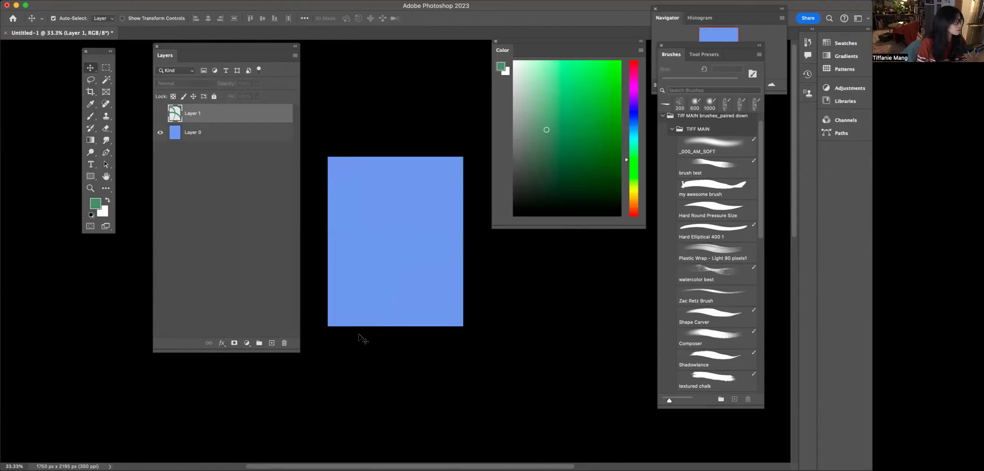
- Select the Lasso tool, delete the painted strokes layer and add a new empty layer
click(90, 81)
click(88, 81)
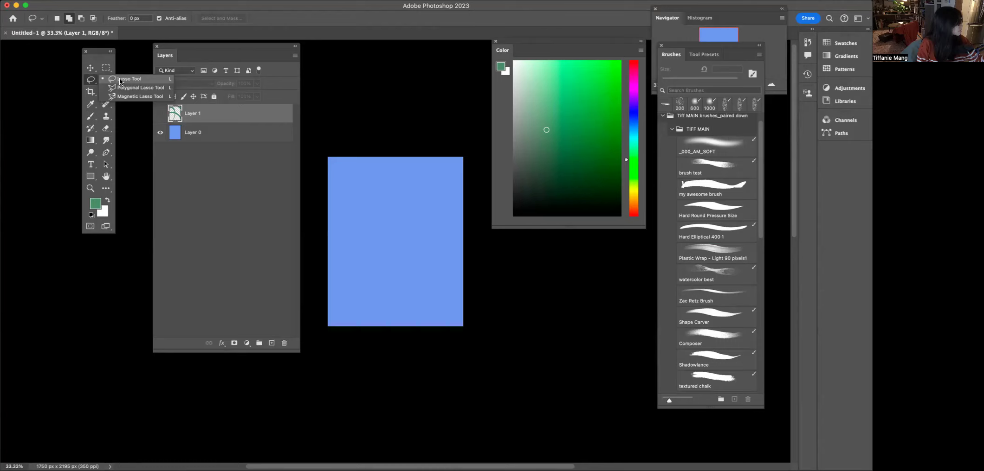
click(112, 79)
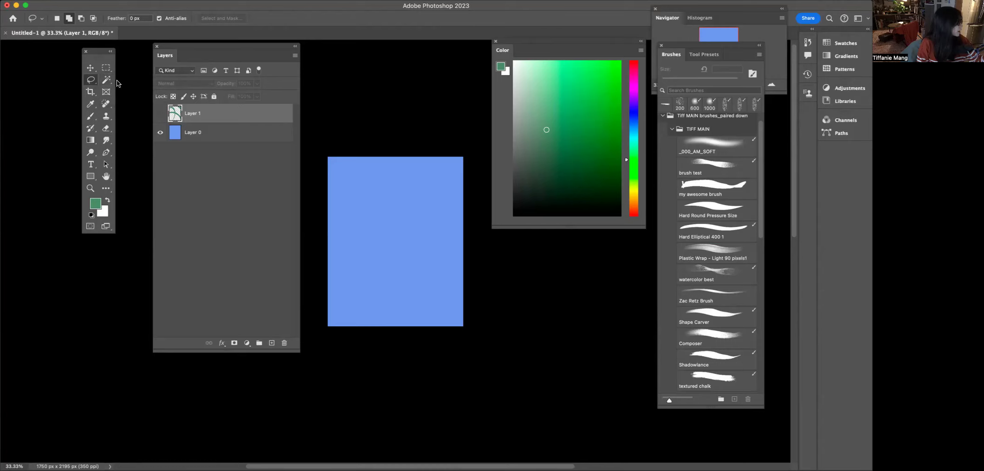
key(super+equal)
key(super+minus)
key(Delete)
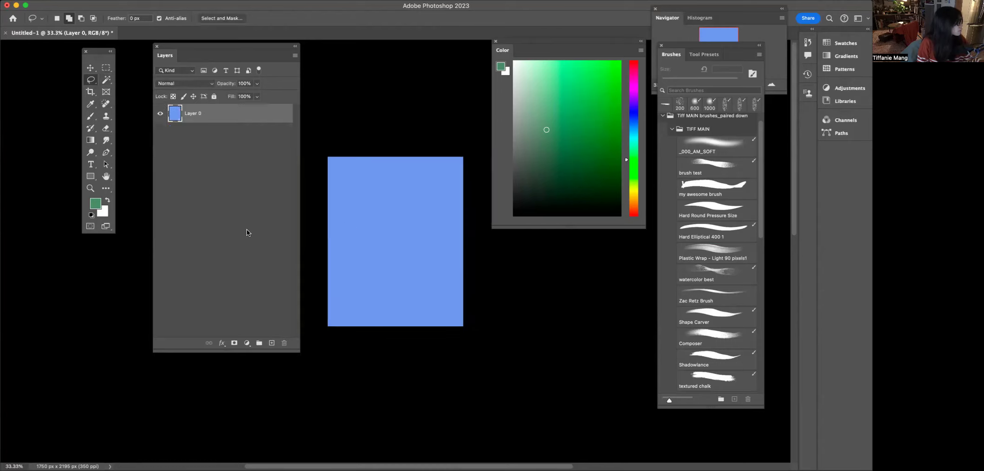
click(271, 344)
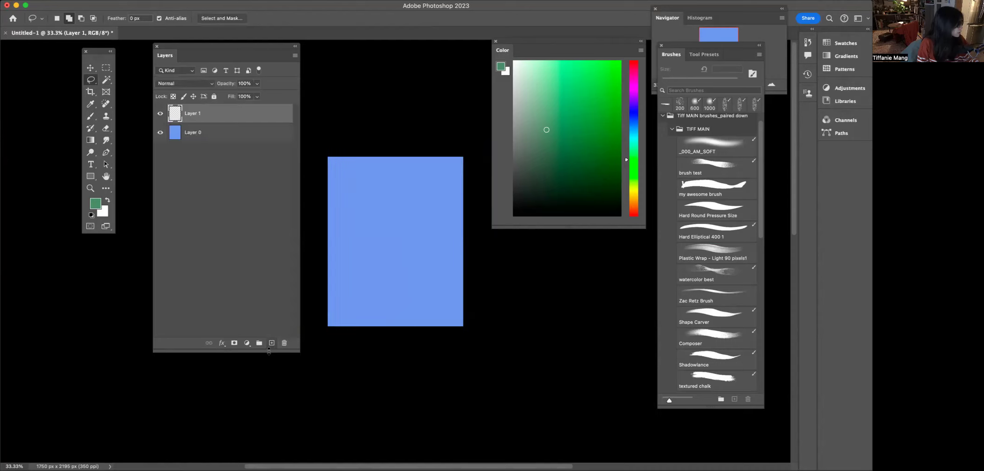
- Lasso a freeform shape in the middle of the canvas and fill it with the green foreground color
key(super+equal)
drag(502, 49, 564, 54)
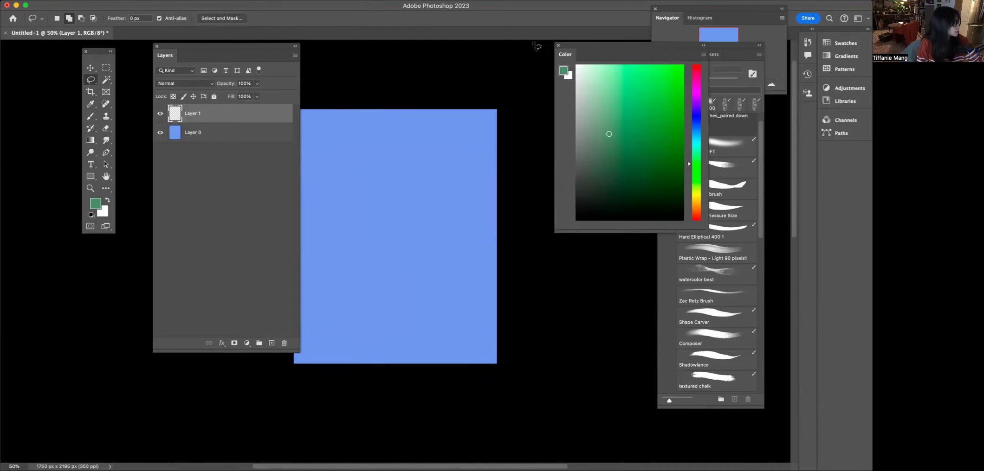
drag(260, 45, 241, 47)
mouse_move(431, 215)
mouse_down()
mouse_move(415, 158)
mouse_move(376, 207)
mouse_move(340, 288)
mouse_move(382, 299)
mouse_move(394, 272)
mouse_move(457, 258)
mouse_move(466, 233)
mouse_move(430, 216)
mouse_up()
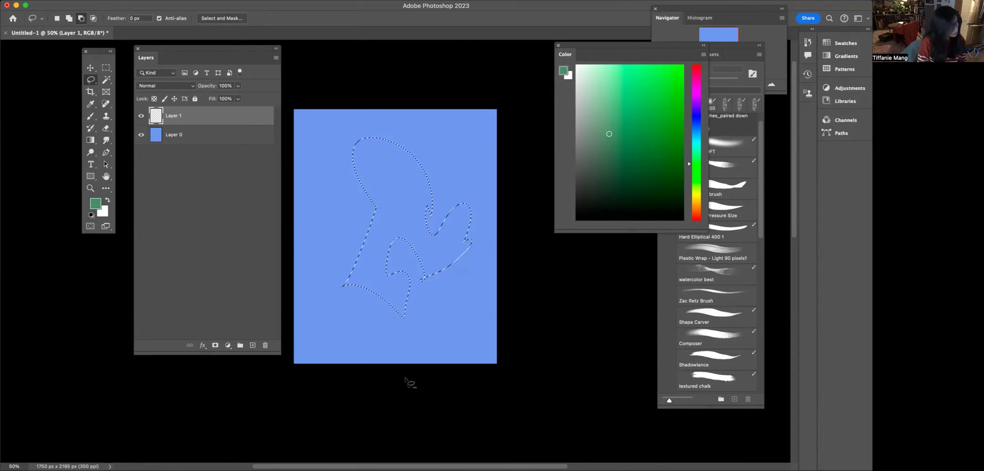
key(alt+BackSpace)
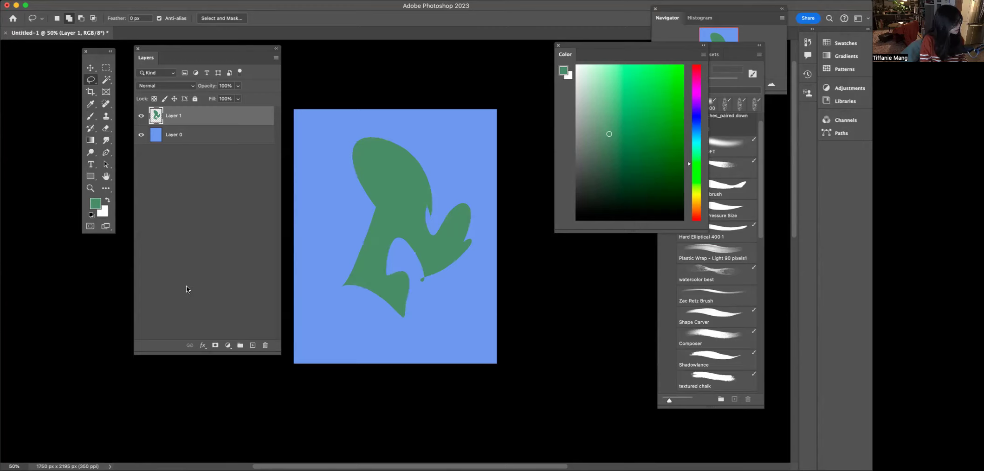
- Paint some lettering along the bottom of the canvas with the brush
key(v)
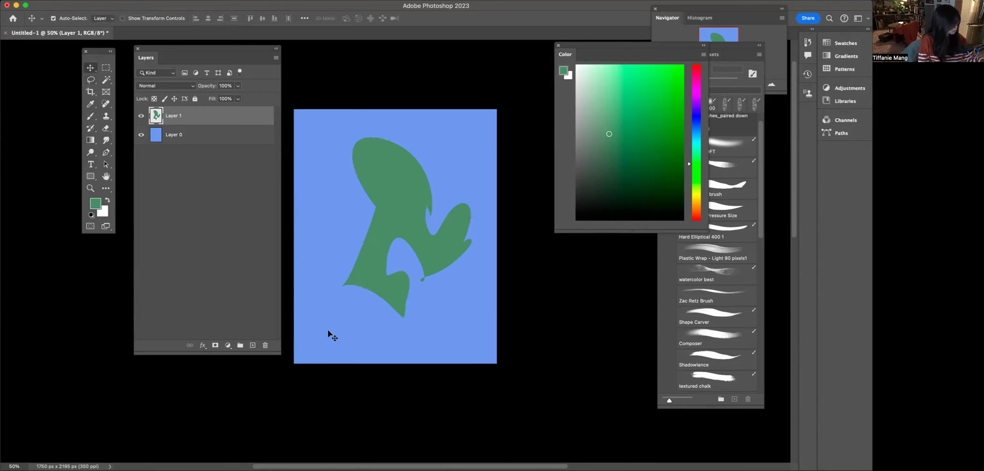
key(b)
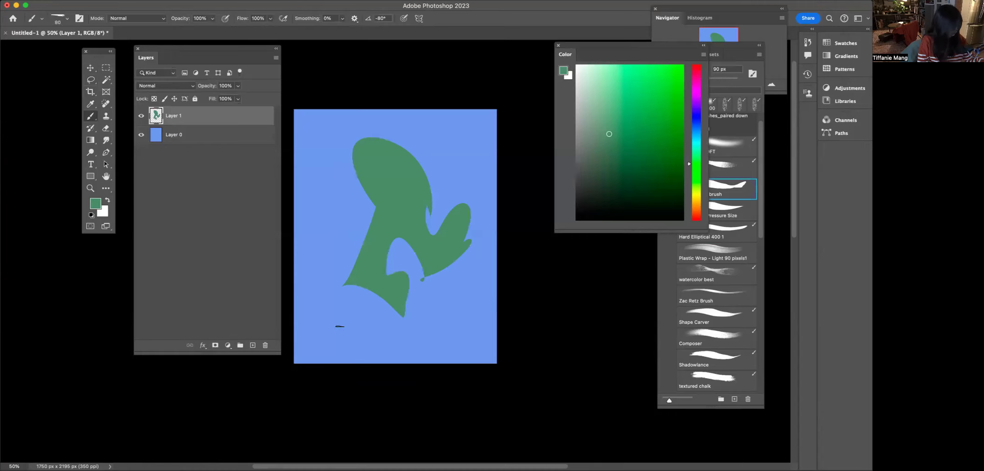
mouse_move(326, 343)
mouse_down()
mouse_move(358, 334)
mouse_move(390, 348)
mouse_move(410, 336)
mouse_up()
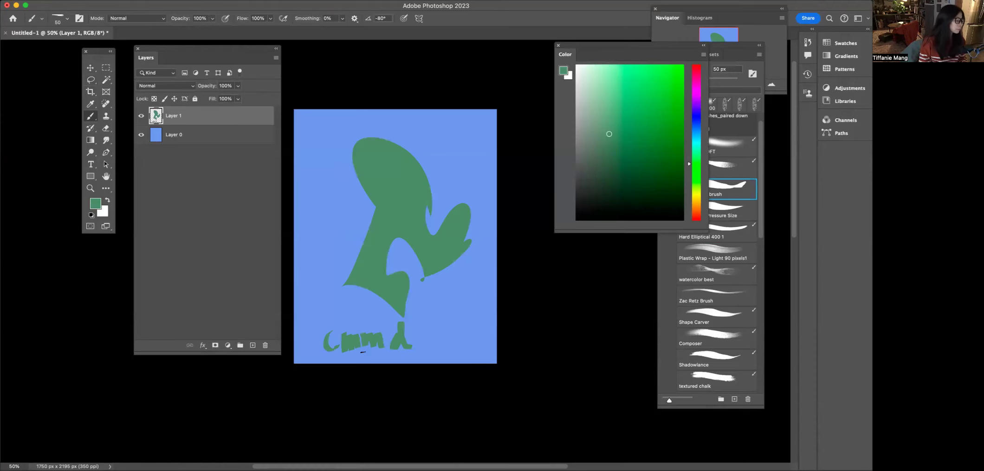
drag(431, 325, 432, 347)
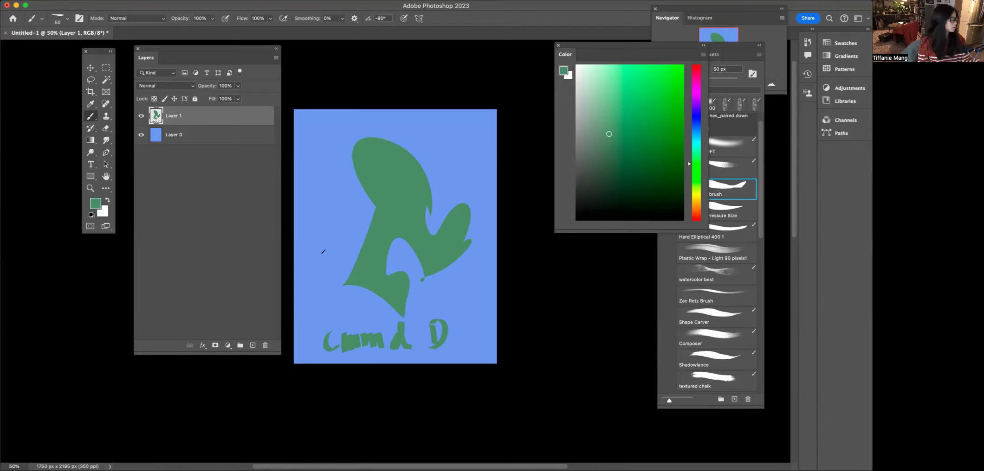
- Erase the painted lettering along the bottom with the Eraser tool
key(e)
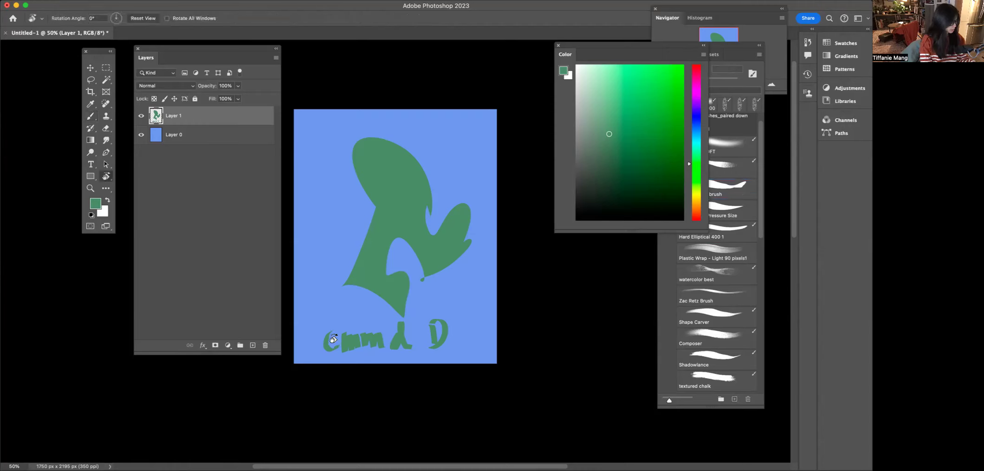
mouse_move(340, 342)
mouse_down()
mouse_move(391, 355)
mouse_move(417, 341)
mouse_move(391, 330)
mouse_move(417, 326)
mouse_move(317, 331)
mouse_move(335, 346)
mouse_move(445, 353)
mouse_up()
key(bracketleft)
key(bracketleft)
key(bracketleft)
mouse_move(355, 337)
mouse_down()
mouse_move(443, 323)
mouse_move(437, 340)
mouse_move(421, 338)
mouse_up()
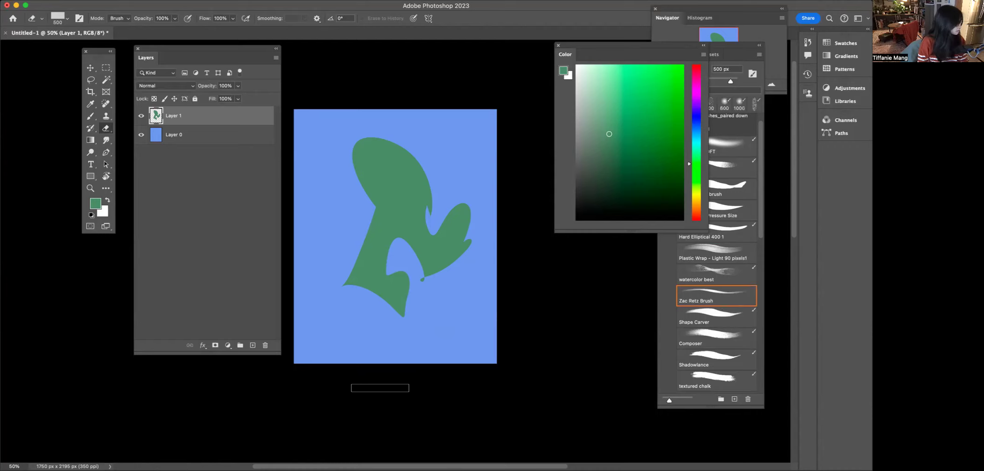
- Add a new layer clipped to the green shape layer and switch to the Gradient tool
click(252, 345)
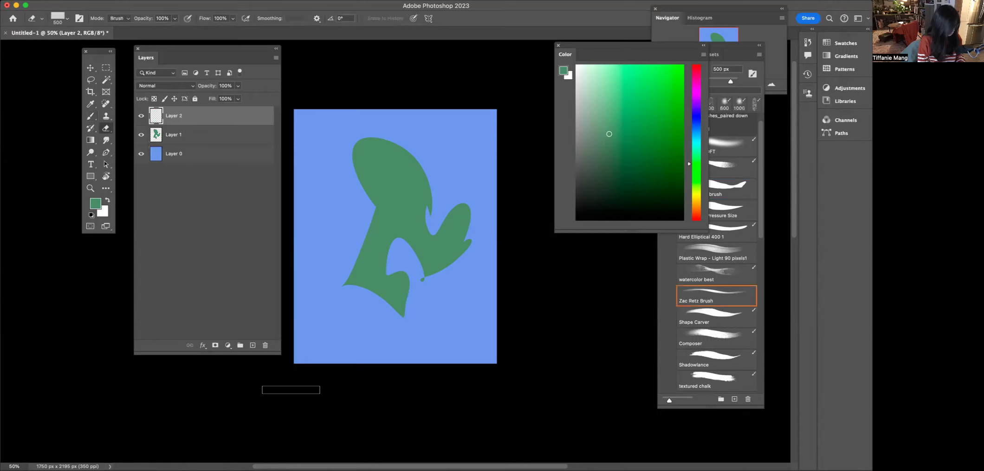
key(super+alt+g)
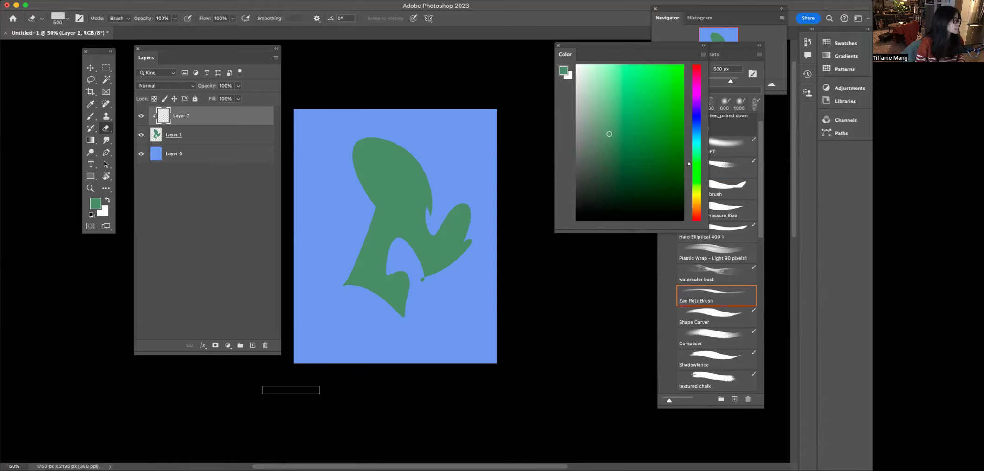
click(90, 142)
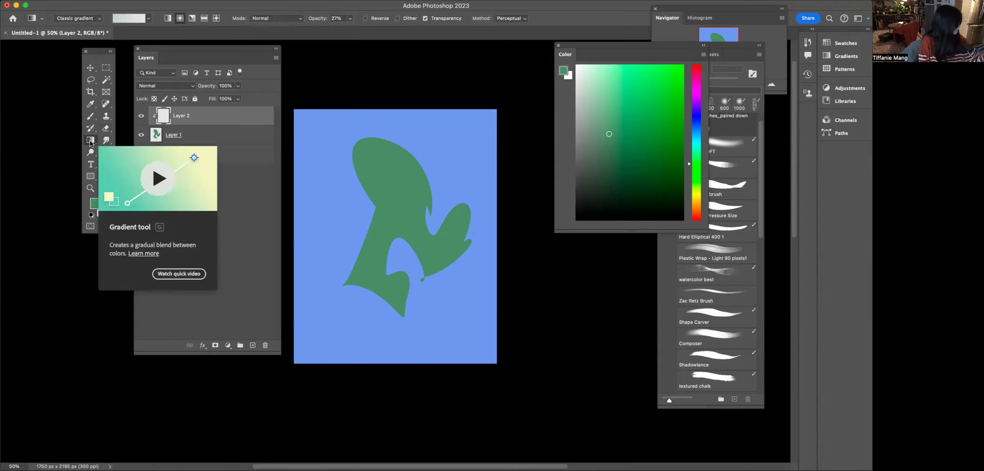
scroll(295, 375, up, 1)
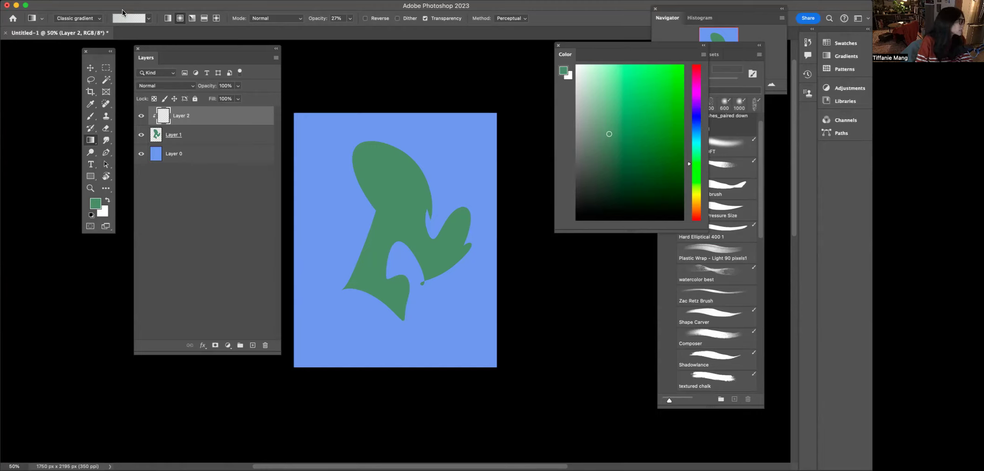
click(97, 20)
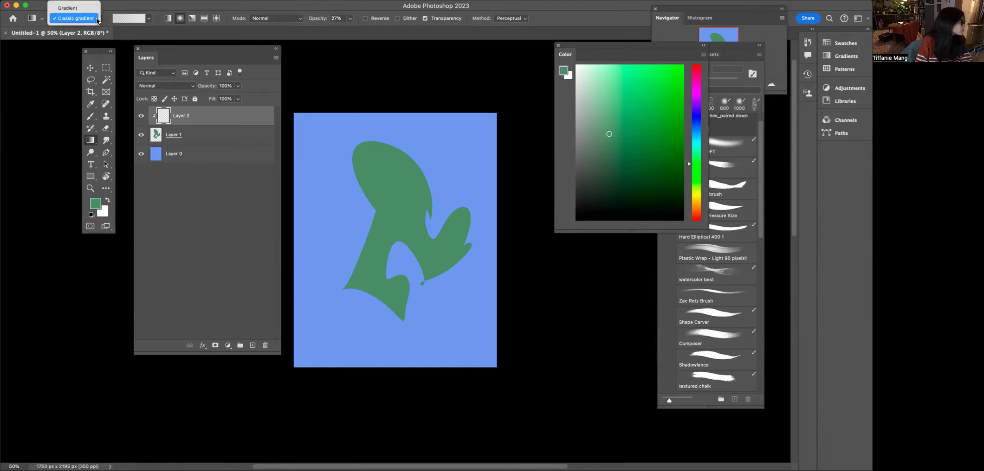
click(68, 8)
click(452, 329)
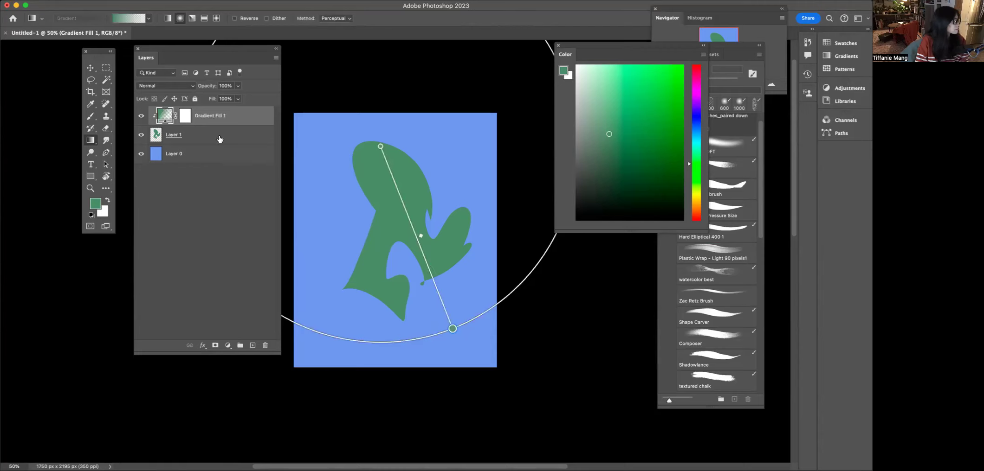
right_click(229, 117)
click(231, 119)
key(super+z)
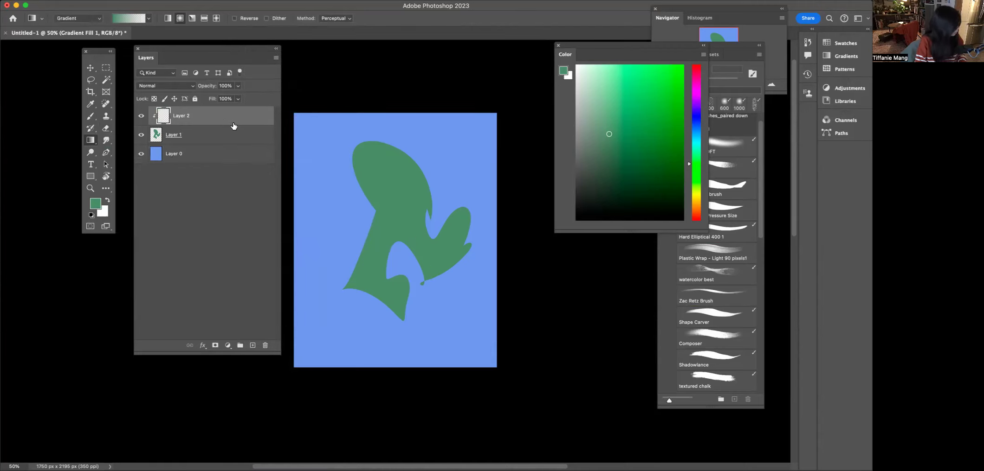
click(78, 19)
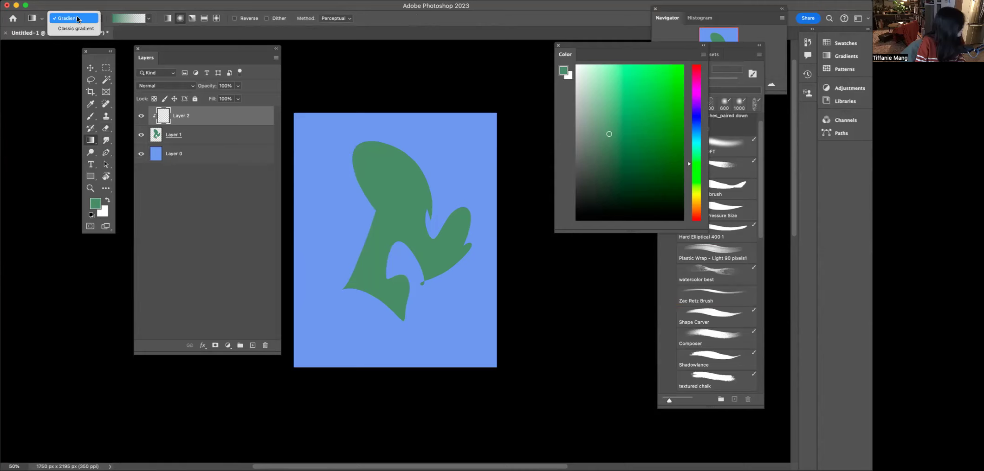
click(77, 28)
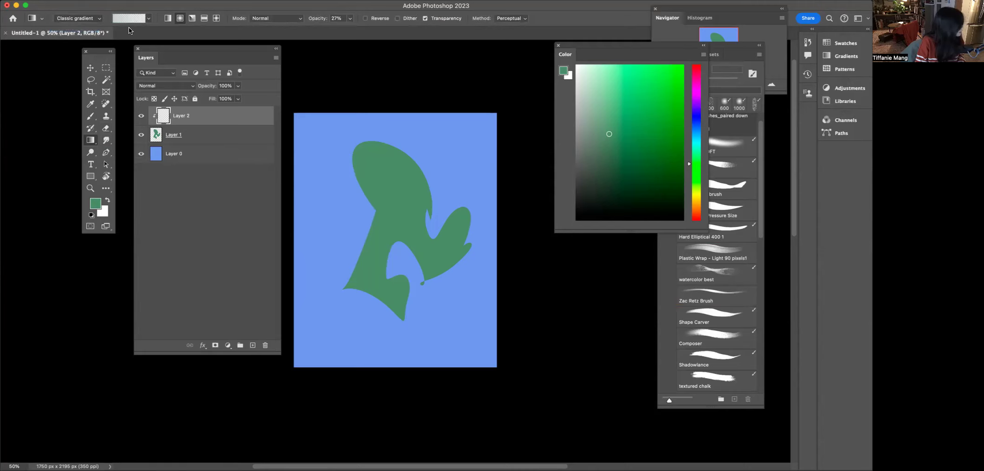
- Choose the foreground-to-transparent gradient preset from the gradient picker
click(148, 18)
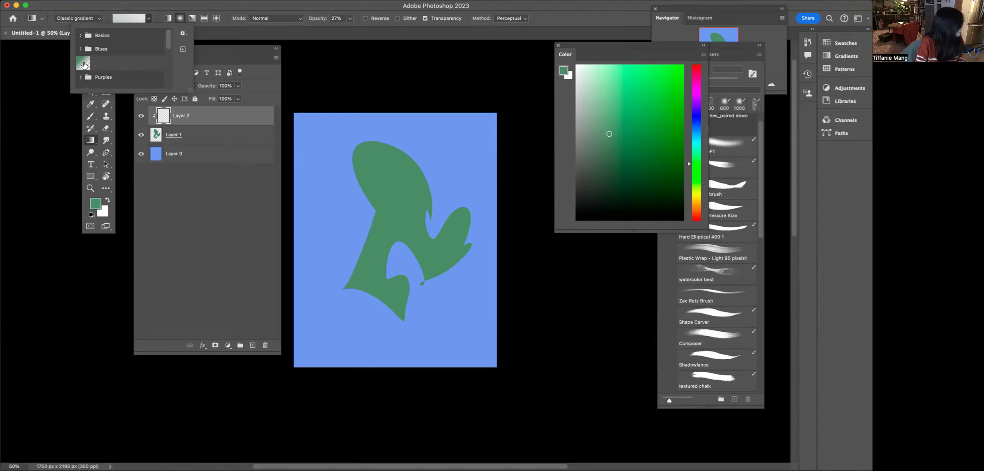
click(84, 64)
click(378, 170)
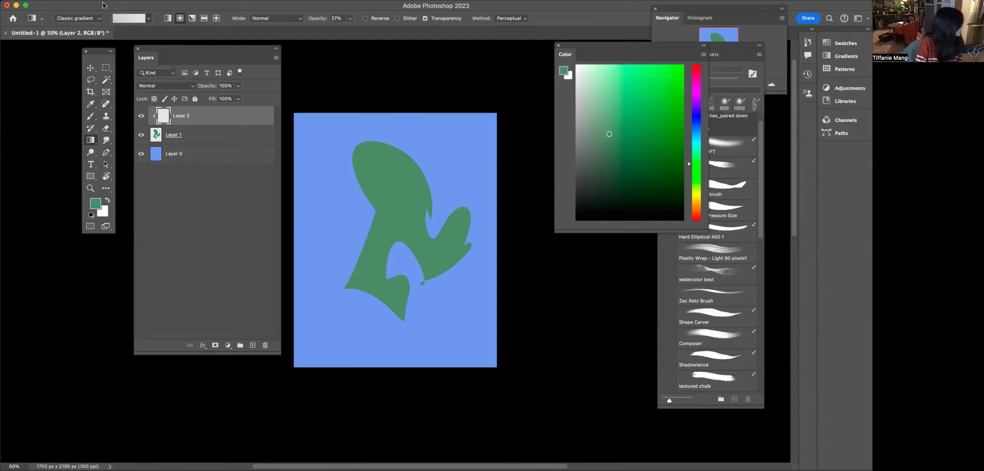
click(148, 19)
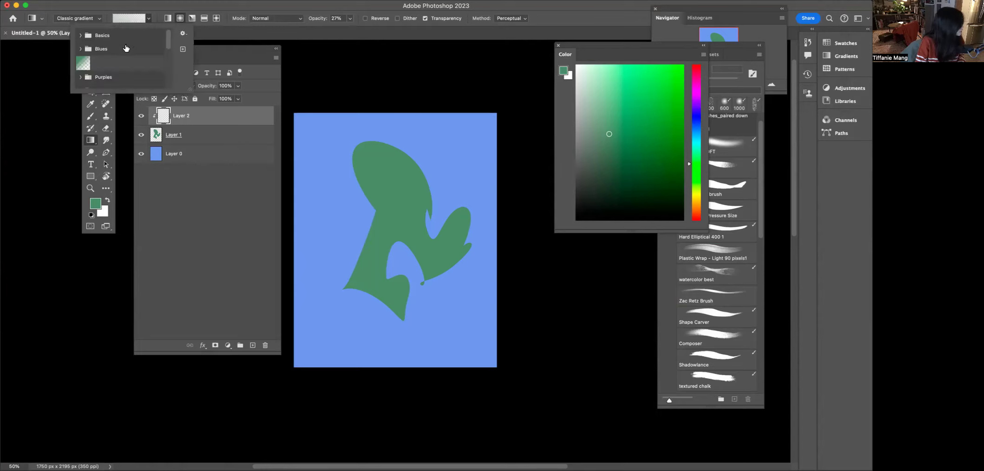
click(82, 49)
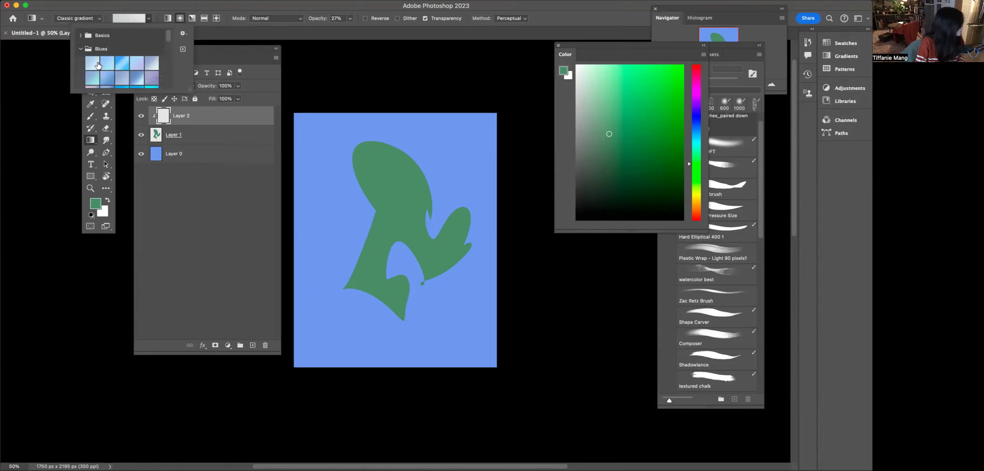
click(82, 49)
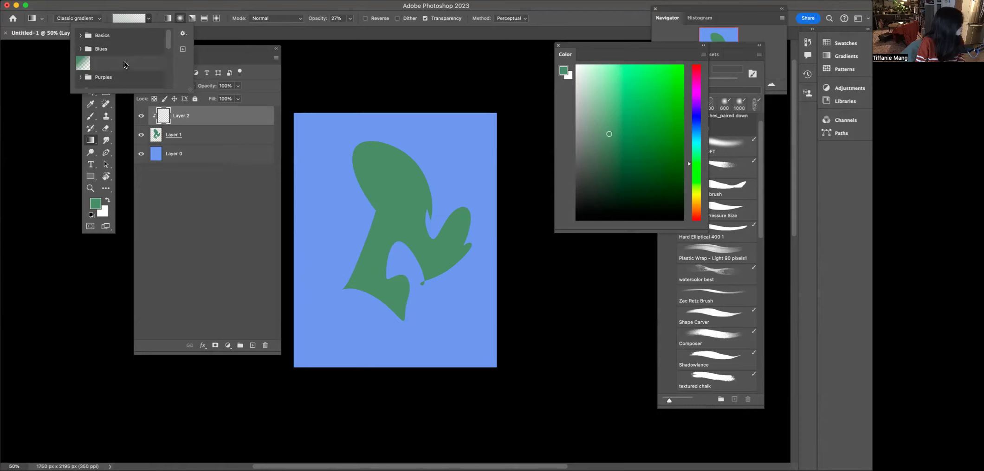
click(96, 57)
- Set the foreground color to a bright yellow for the gradient
drag(632, 86, 632, 66)
drag(633, 103, 661, 122)
click(694, 198)
click(650, 91)
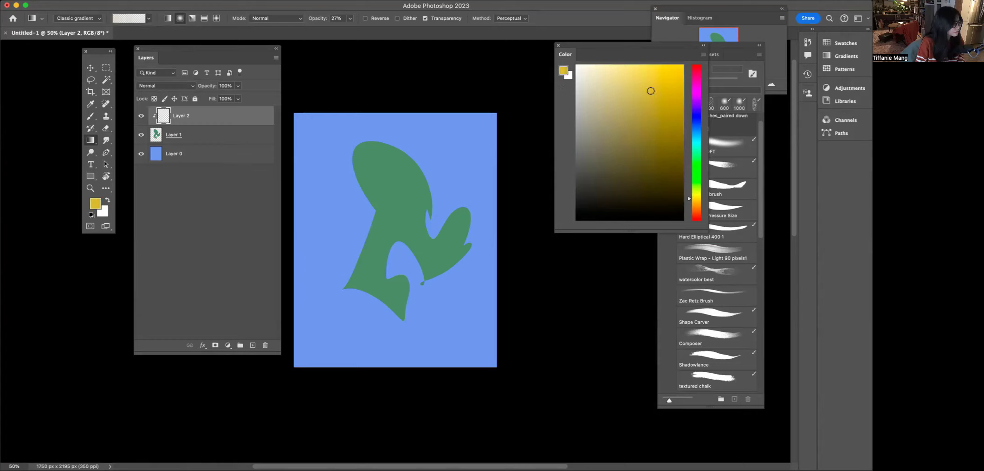
click(147, 18)
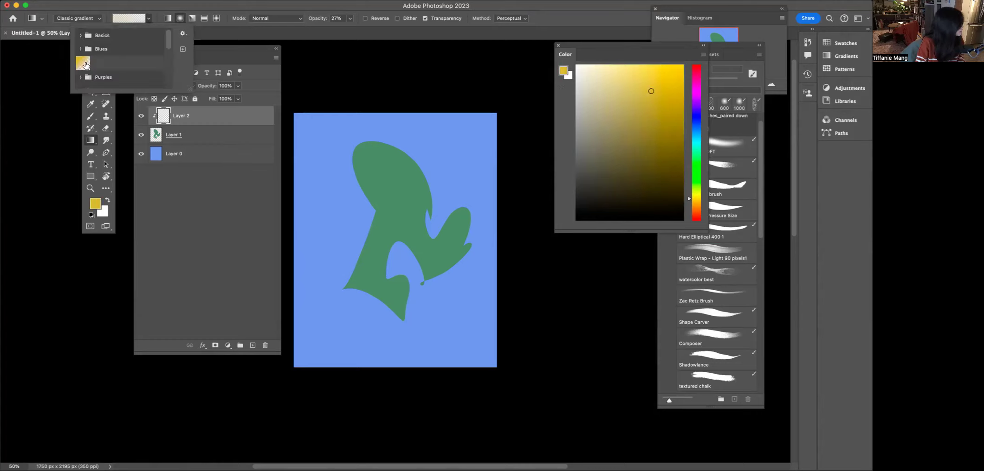
click(150, 10)
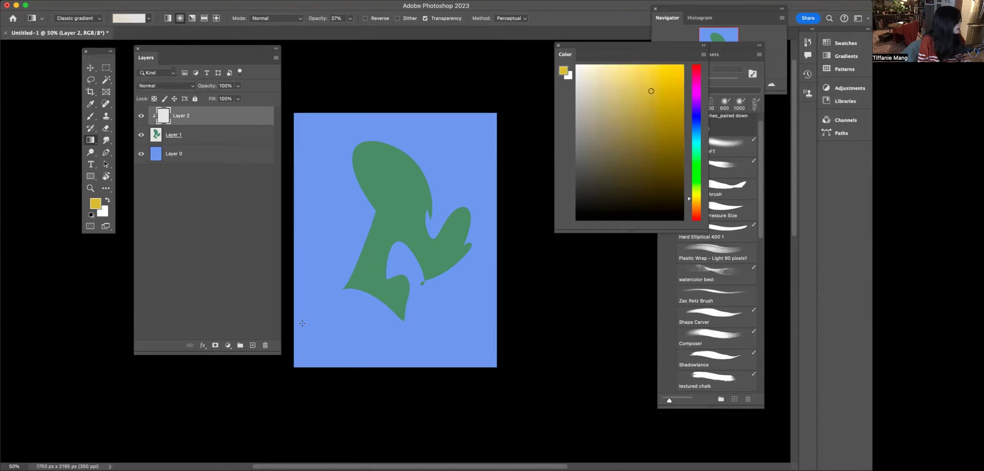
- Use the radial gradient style and set the gradient opacity to 30%
click(180, 18)
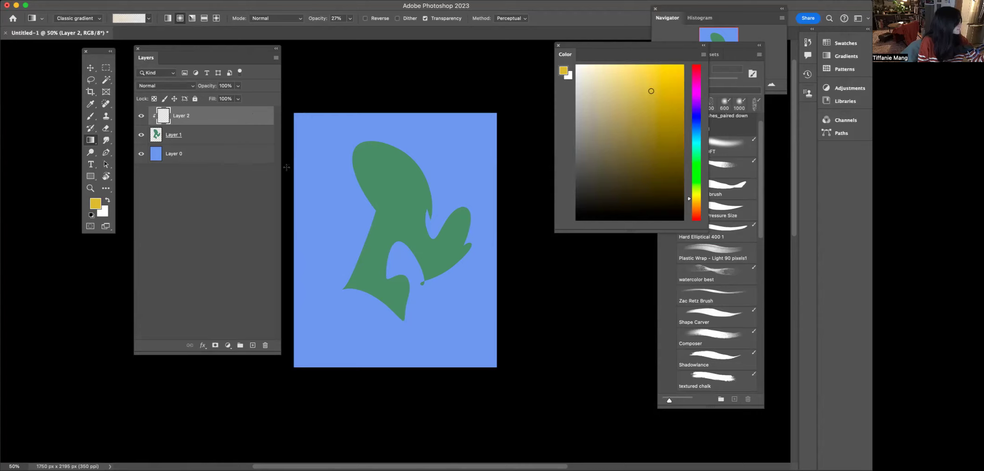
click(275, 19)
click(256, 19)
key(3)
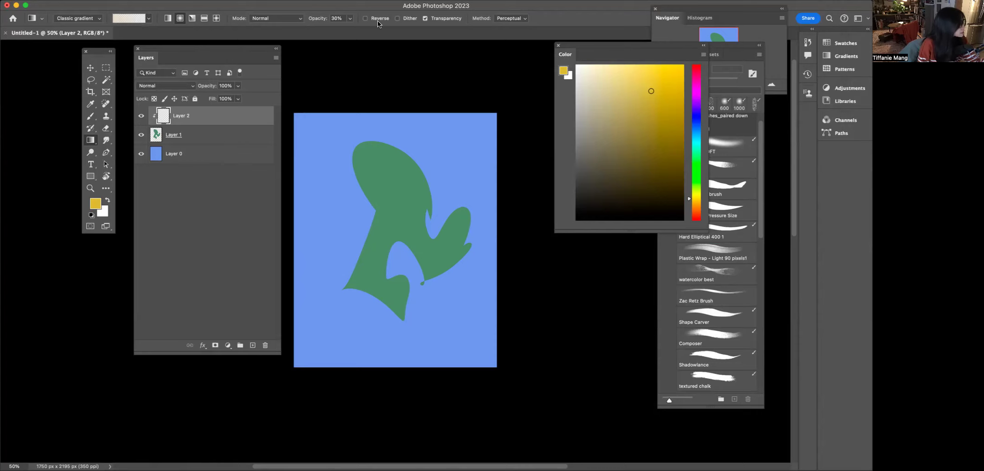
click(507, 18)
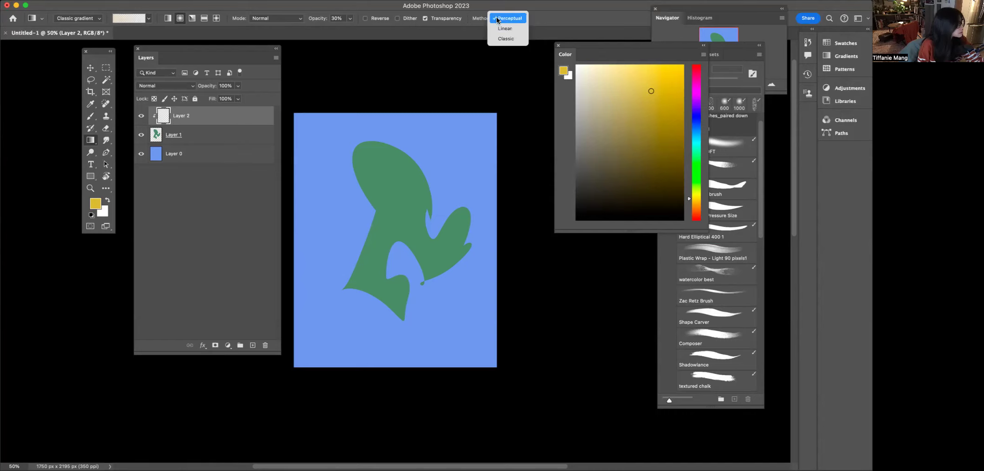
click(505, 39)
drag(372, 158, 391, 292)
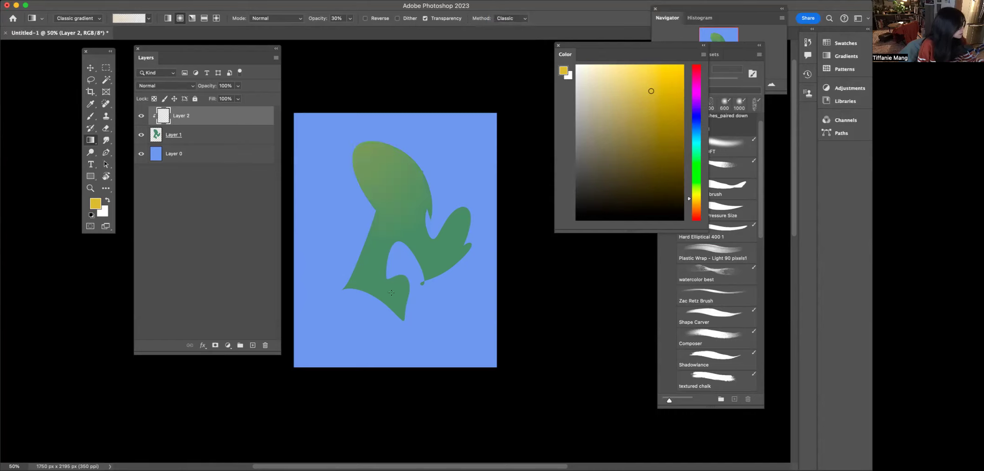
click(508, 18)
click(506, 26)
key(super+z)
key(super+shift+z)
key(super+z)
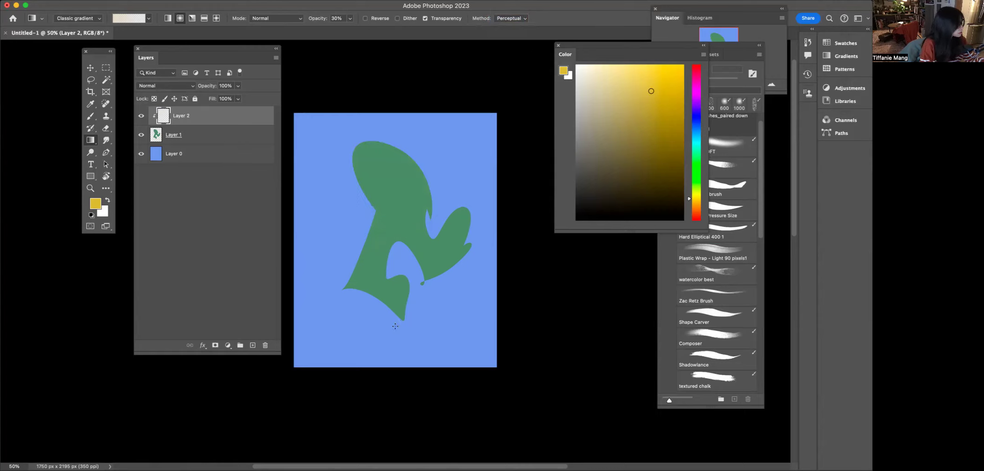
- Set the gradient method to Classic and drag a yellow gradient from the shape's top-left down past its lower right
click(500, 20)
click(506, 39)
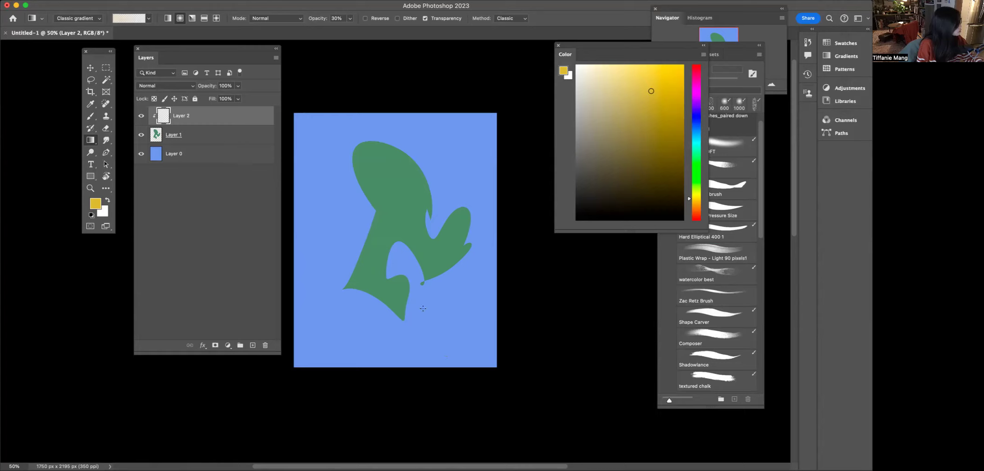
drag(348, 130, 509, 367)
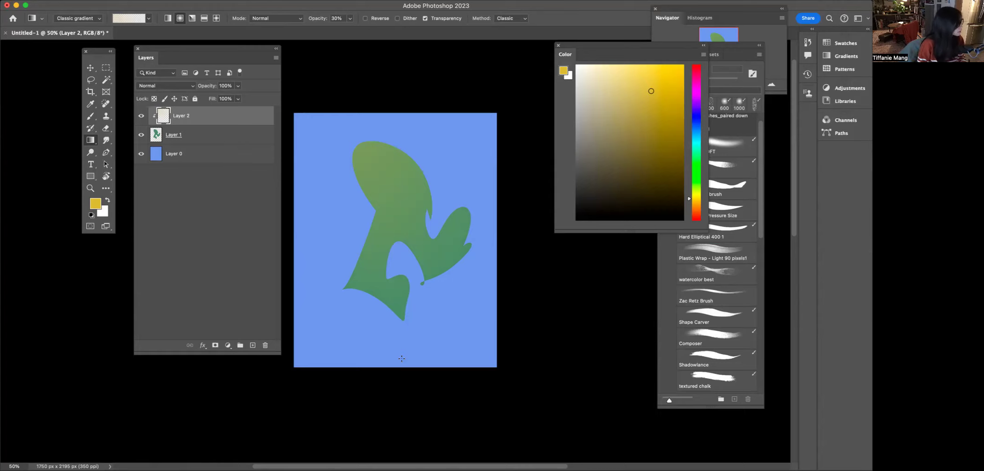
- Add another clipped layer, pick a paler yellow, and drag a gradient across the shape's top-left corner
click(253, 346)
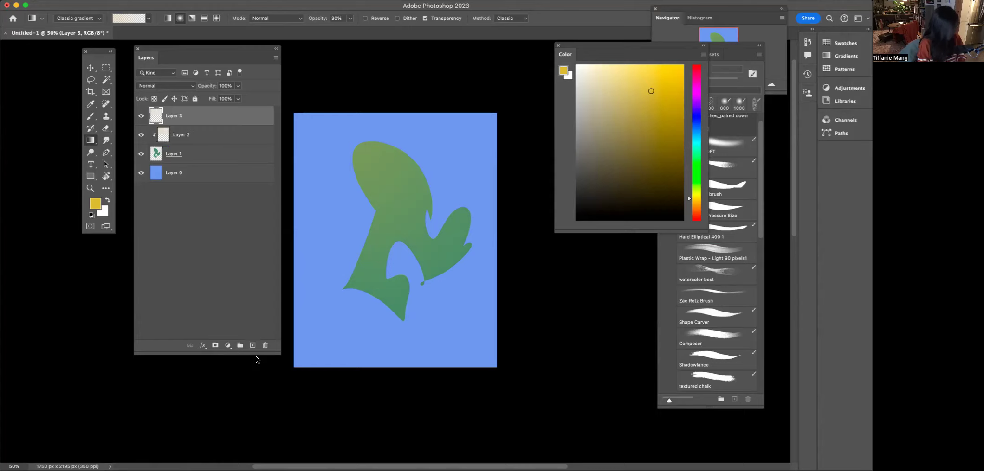
key(super+alt+g)
click(632, 63)
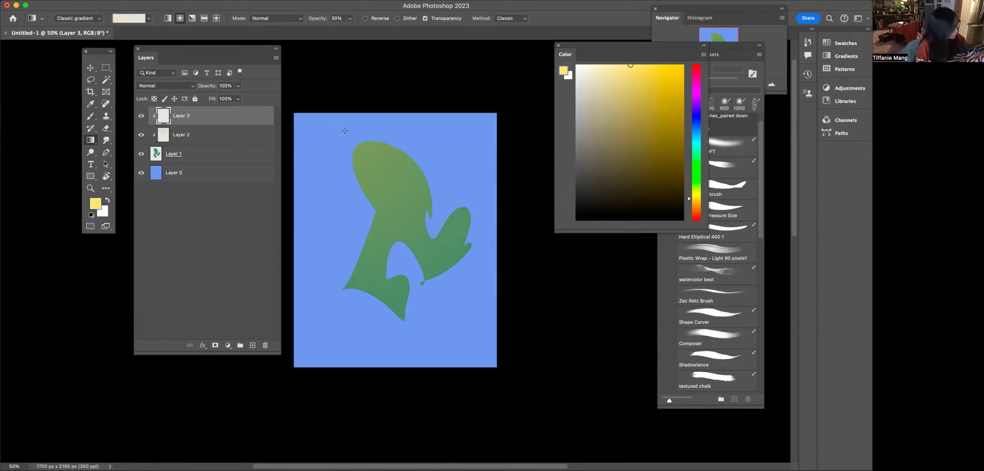
drag(345, 131, 404, 200)
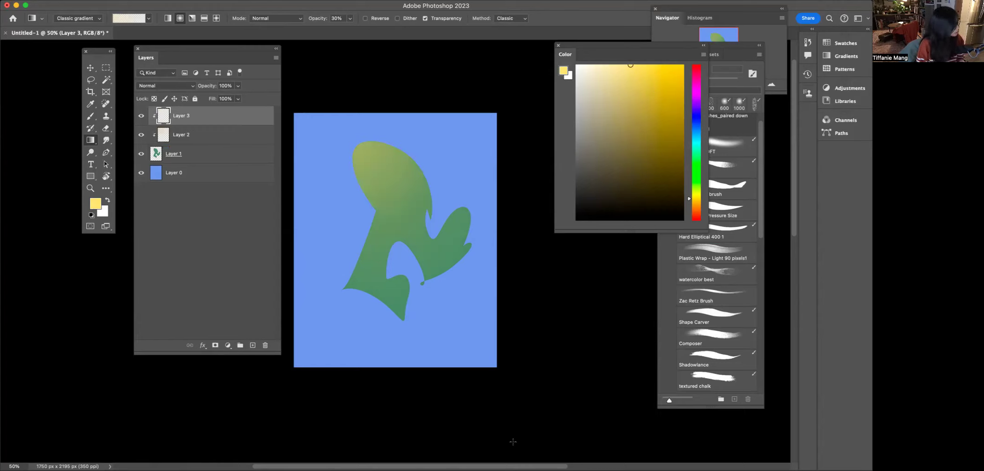
click(350, 18)
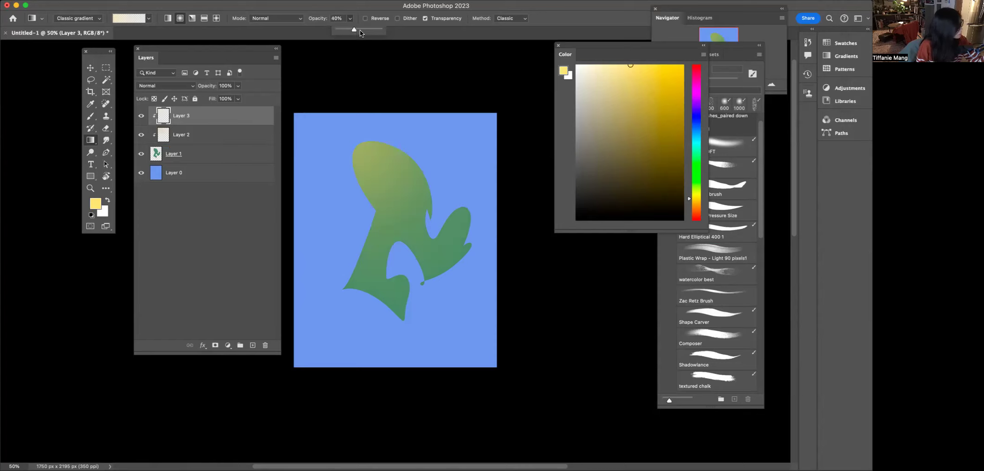
drag(363, 128, 431, 320)
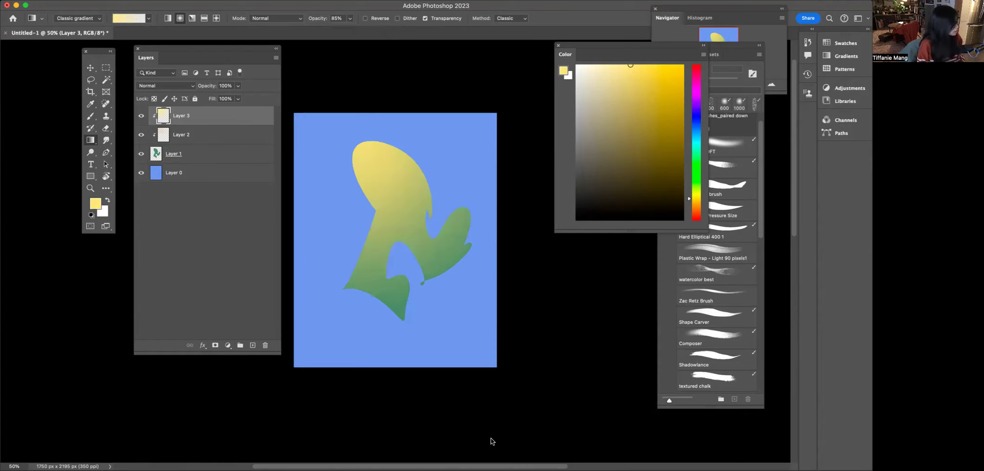
key(super+z)
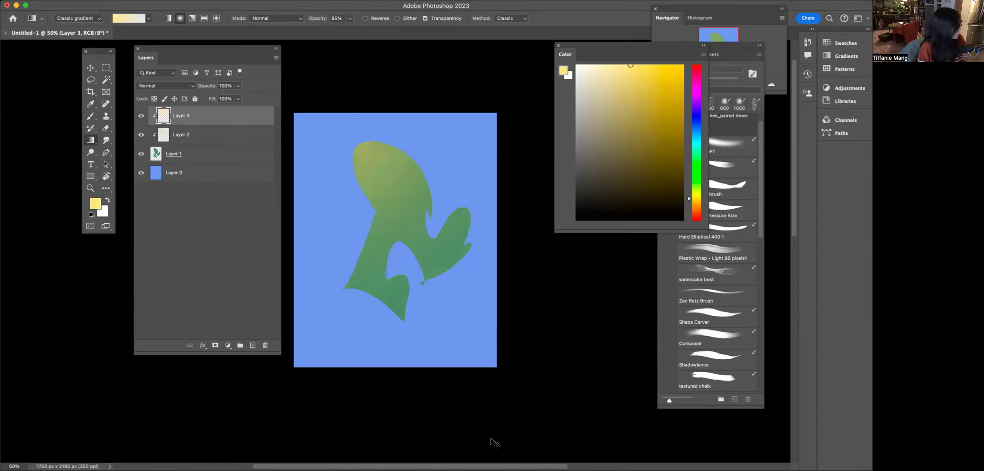
- Set the gradient opacity to 18% and drag another gradient from the shape's top toward its lower right
click(350, 18)
drag(352, 29, 307, 22)
drag(354, 147, 441, 332)
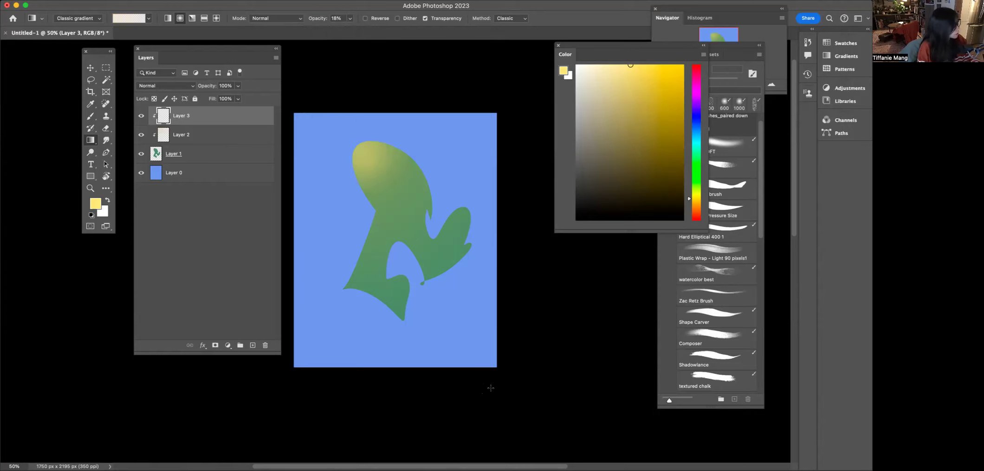
- Switch the foreground color to pink and drag a short pink gradient across the middle of the shape
click(691, 88)
click(638, 112)
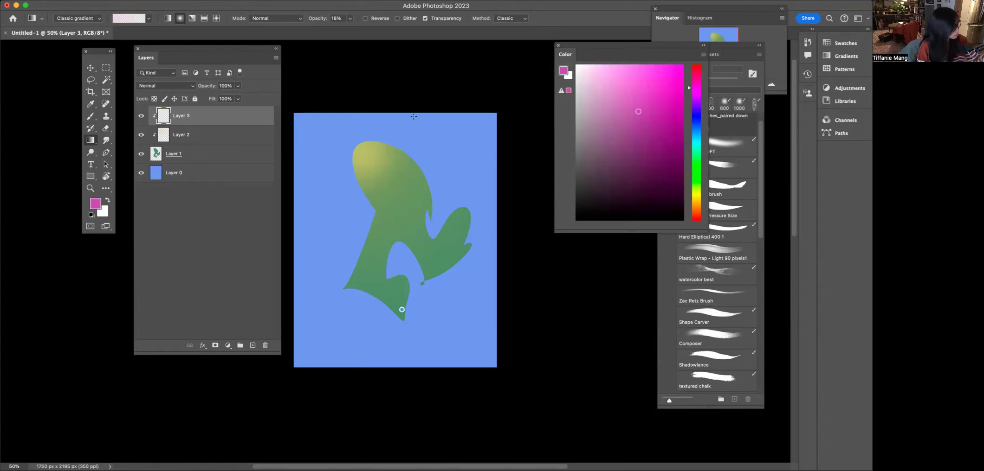
drag(395, 210, 377, 281)
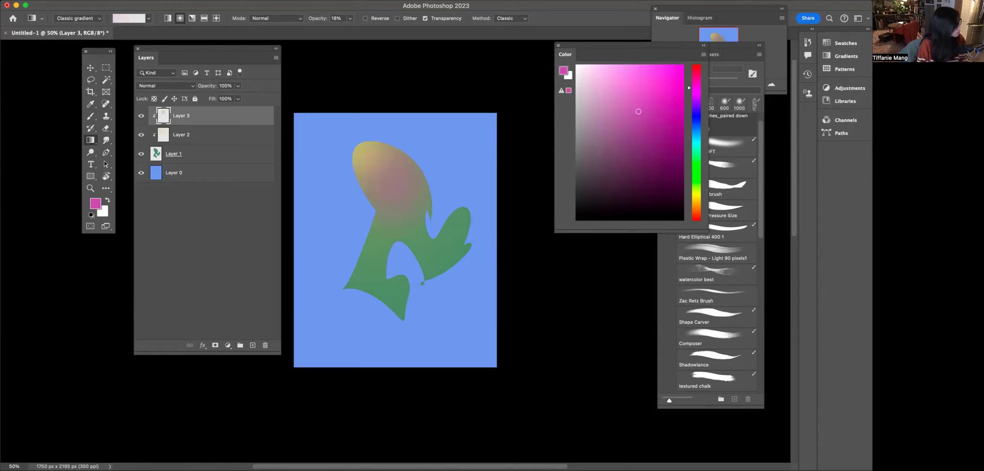
- Add a new empty layer at the top of the layer stack
drag(570, 50, 513, 36)
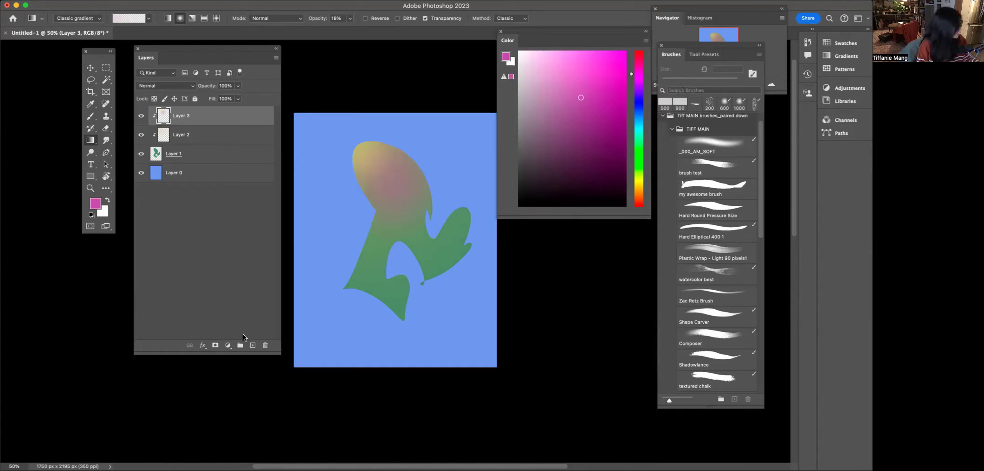
click(253, 346)
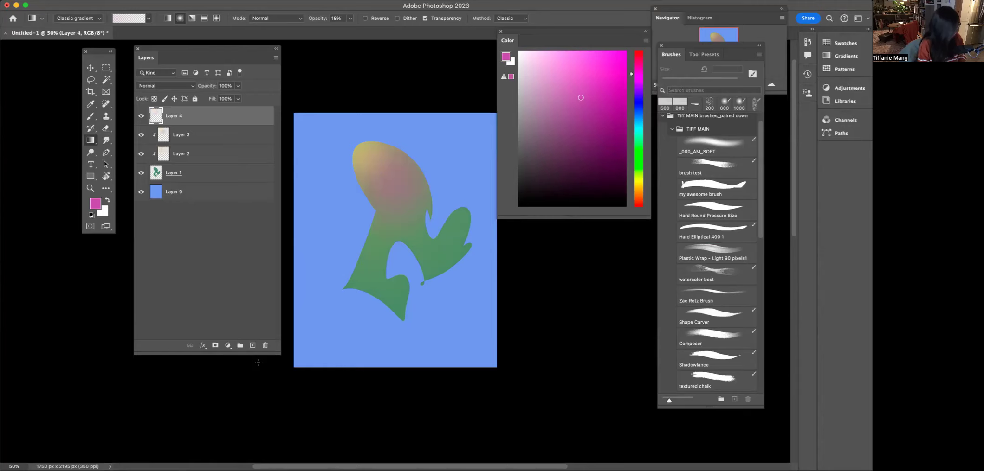
- Clip the new layer to the shape below and hide Layer 3
key(super+alt+g)
click(141, 135)
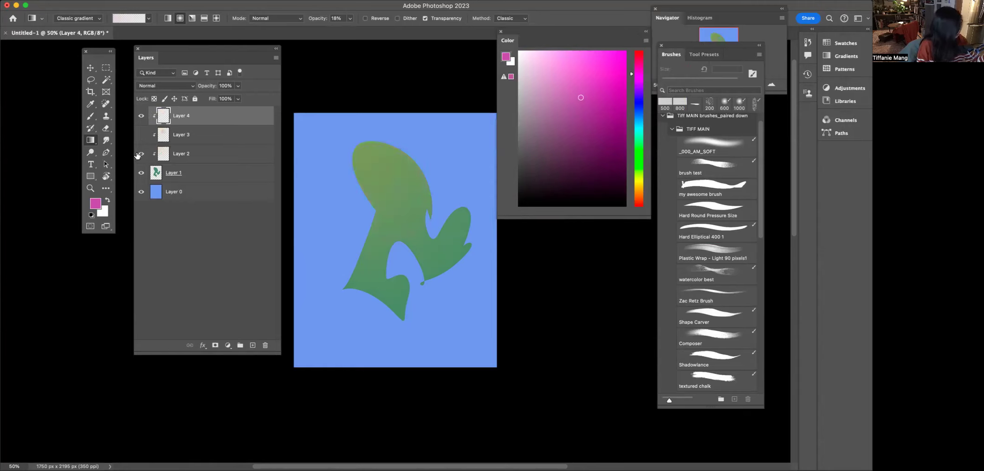
- Choose the _000_AM_SOFT brush, pick a yellow, and paint a soft yellow stroke over the shape's top
click(684, 151)
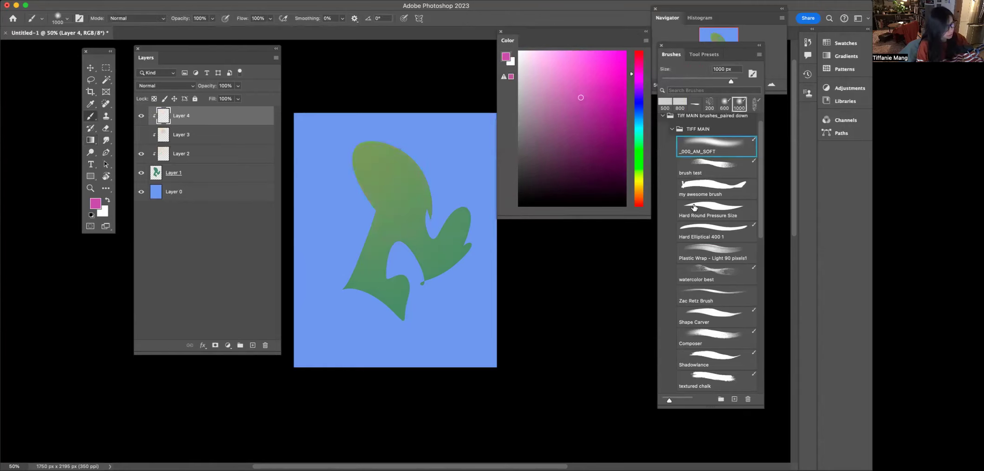
click(638, 187)
click(565, 76)
mouse_move(363, 142)
mouse_down()
mouse_move(345, 131)
mouse_move(336, 142)
mouse_move(351, 180)
mouse_move(349, 134)
mouse_move(354, 186)
mouse_up()
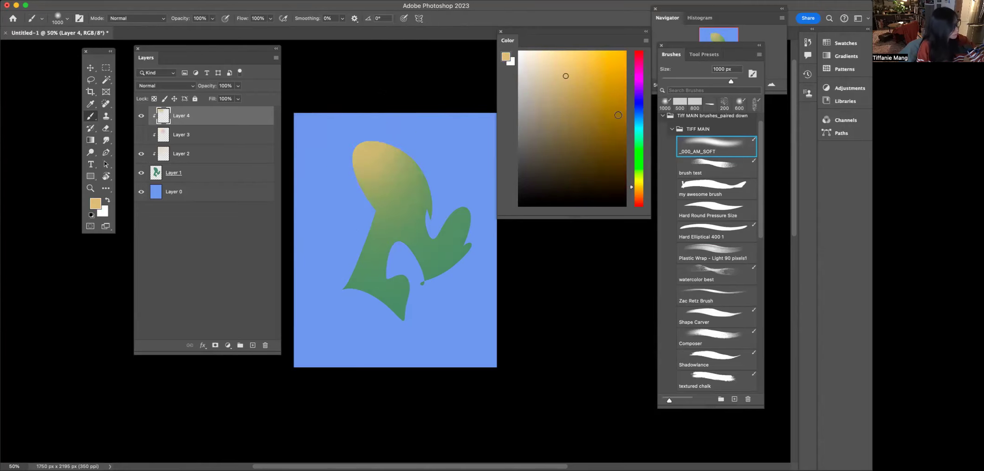
- Pick a purple, reduce the brush to 800 px, and paint soft purple strokes across the shape's middle
click(639, 89)
click(569, 104)
mouse_move(418, 153)
mouse_down()
mouse_move(359, 197)
mouse_move(416, 168)
mouse_move(342, 214)
mouse_up()
key(bracketleft)
key(bracketleft)
drag(406, 169, 365, 197)
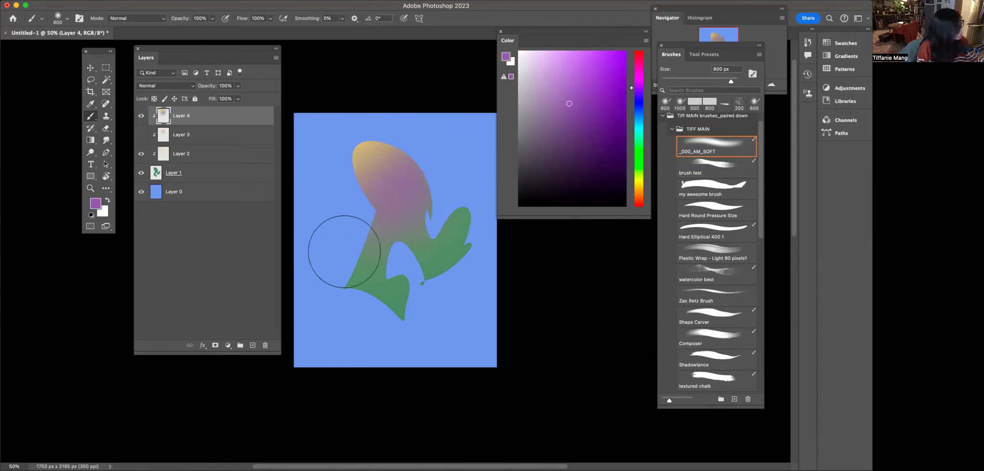
- Select Layer 1 through Layer 4 and group them into one group
key(super+minus)
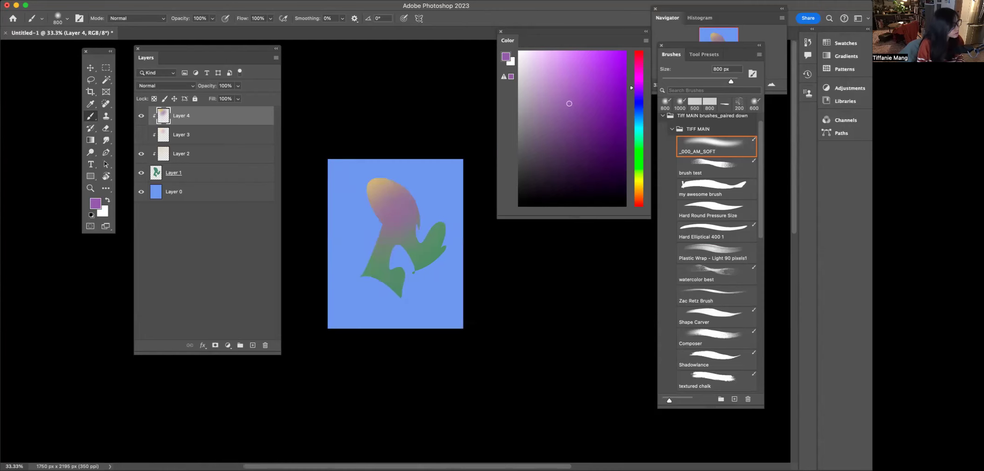
key(super+plus)
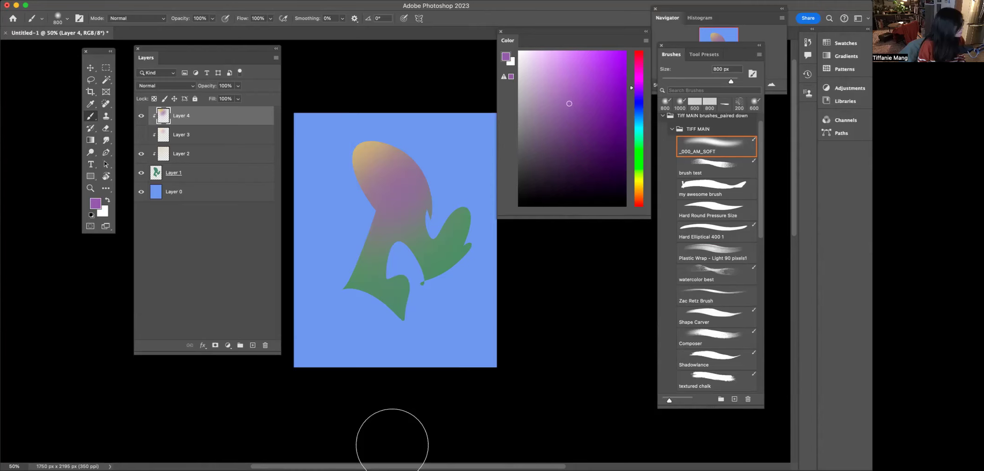
key(super+minus)
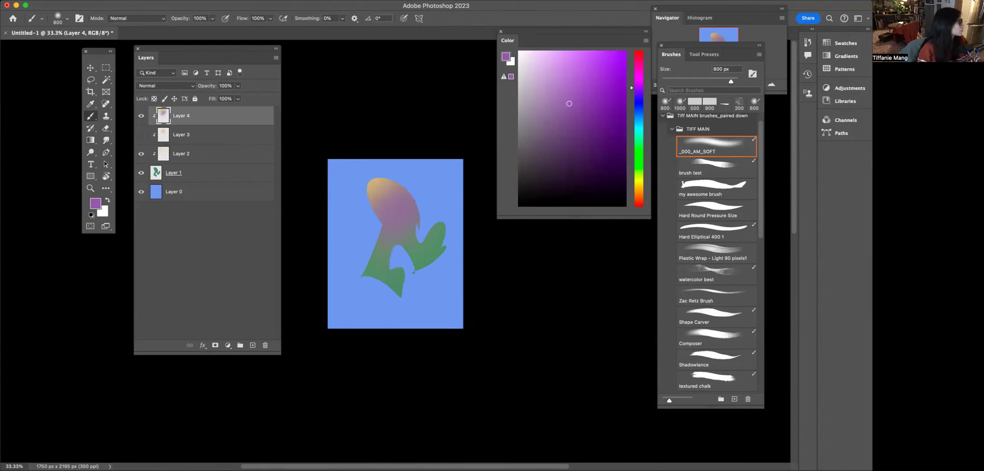
click(157, 172)
shift+click(162, 120)
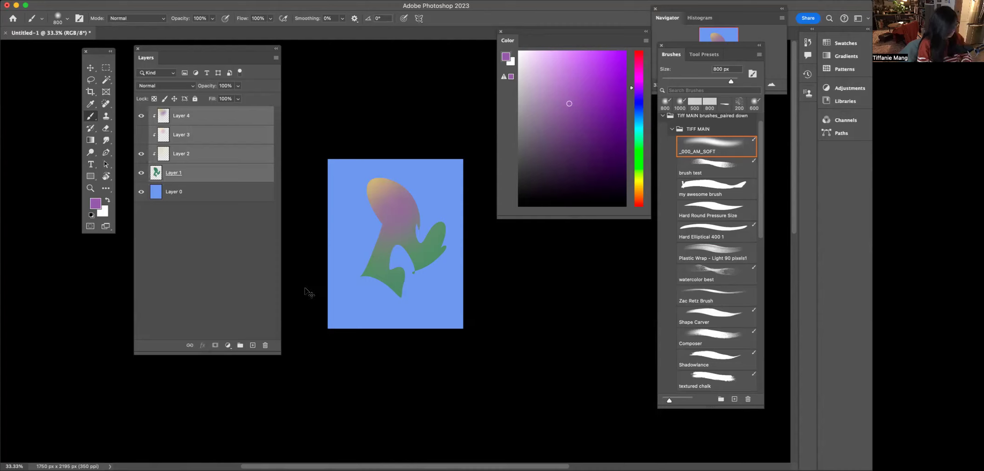
key(super+g)
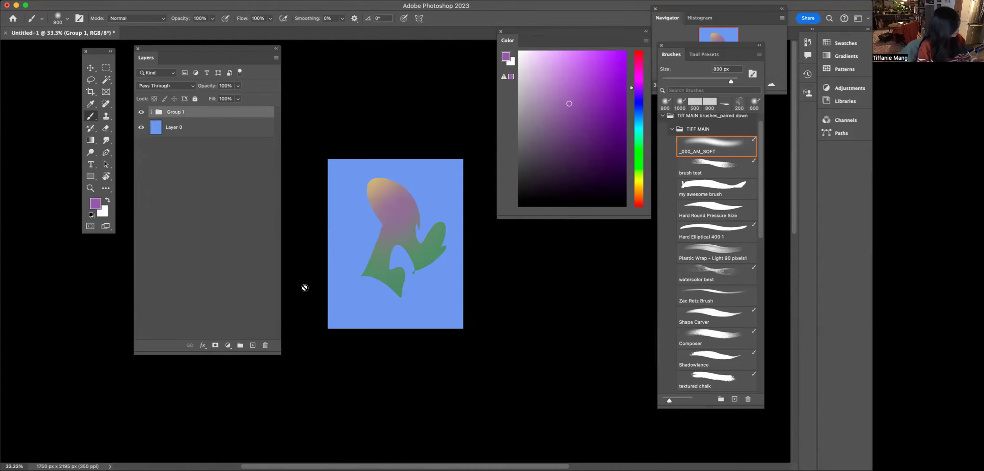
- Hide Group 1 and switch to the Polygonal Lasso tool
click(141, 112)
drag(87, 79, 123, 89)
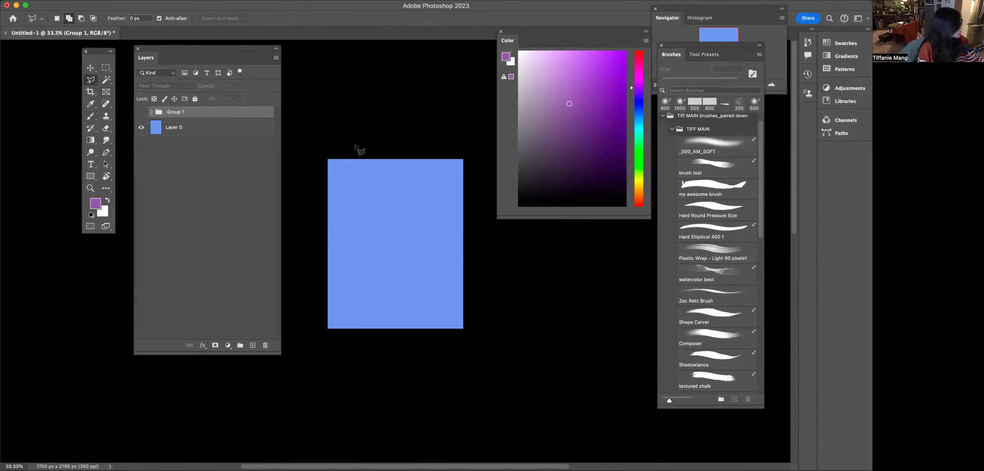
- Draw an arrow-shaped polygonal selection across the canvas's upper half
click(368, 180)
click(346, 209)
click(366, 212)
click(363, 262)
click(375, 277)
click(414, 262)
click(385, 235)
click(419, 212)
click(401, 196)
click(380, 199)
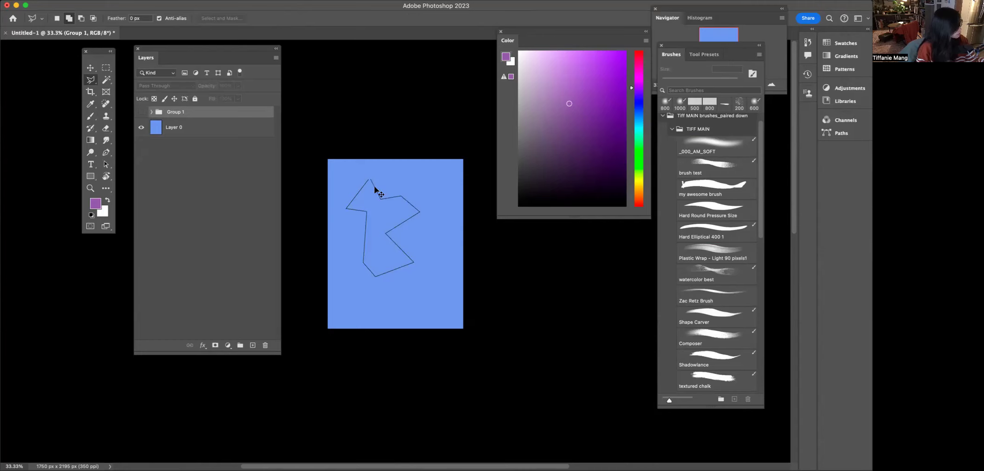
super+click(374, 187)
key(super+plus)
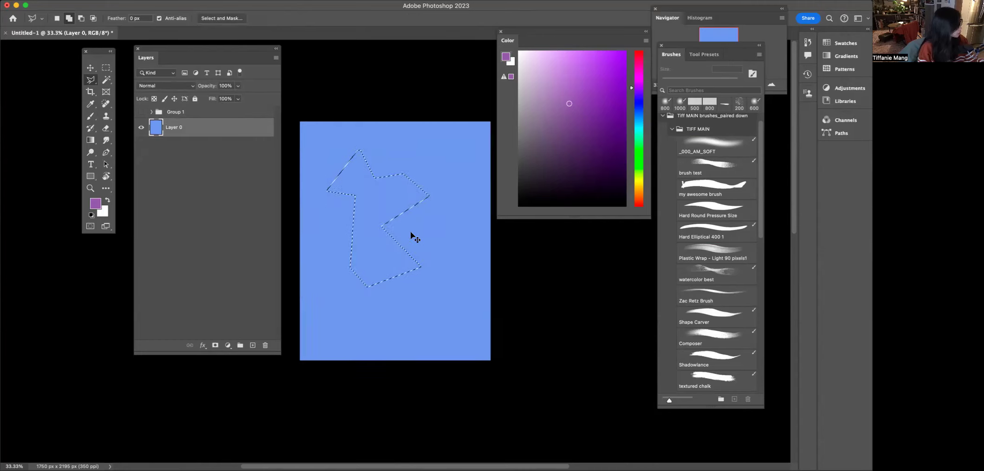
key(super+plus)
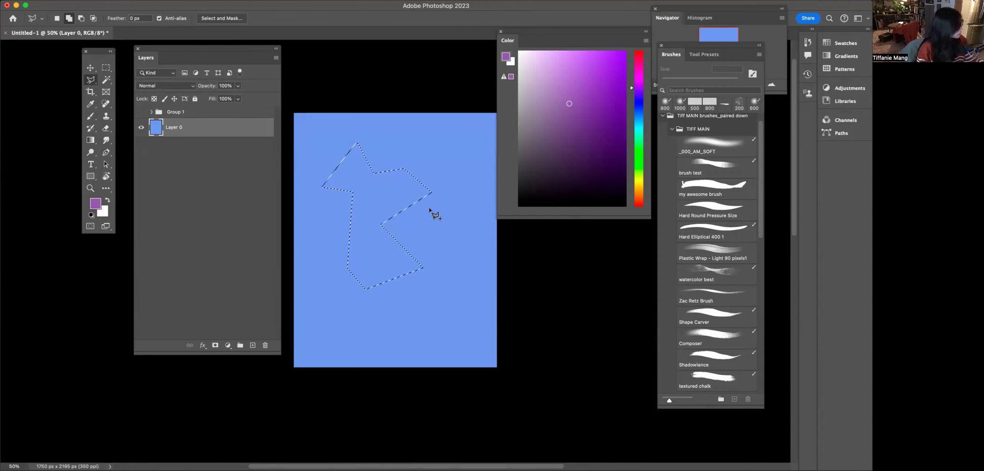
- Set the canvas background color around the document to Dark Gray
key(alt)
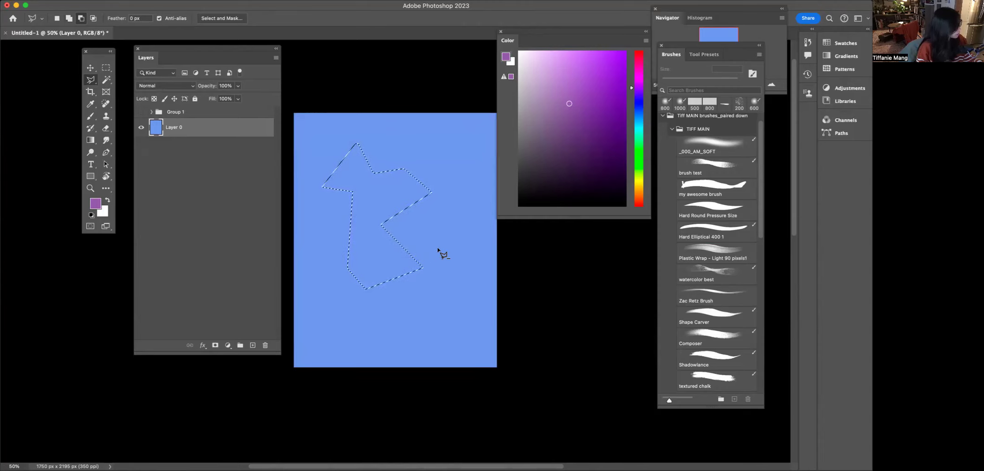
key(shift)
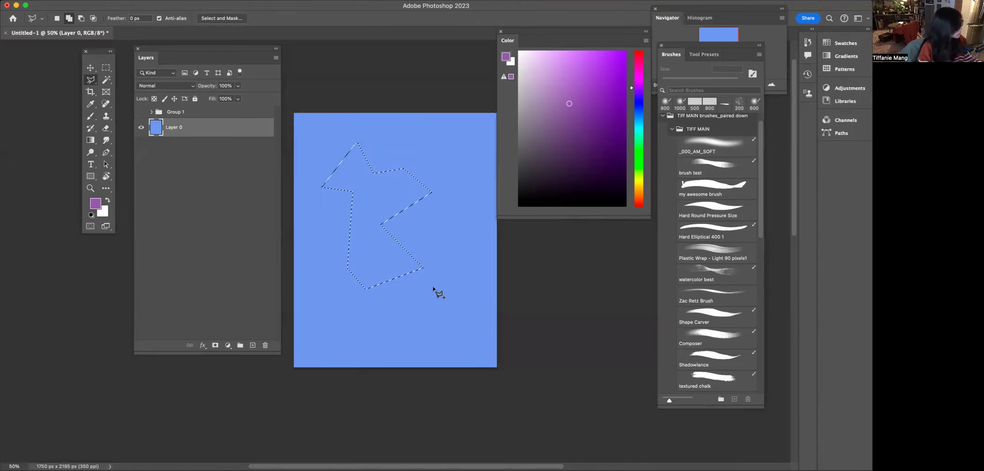
right_click(589, 296)
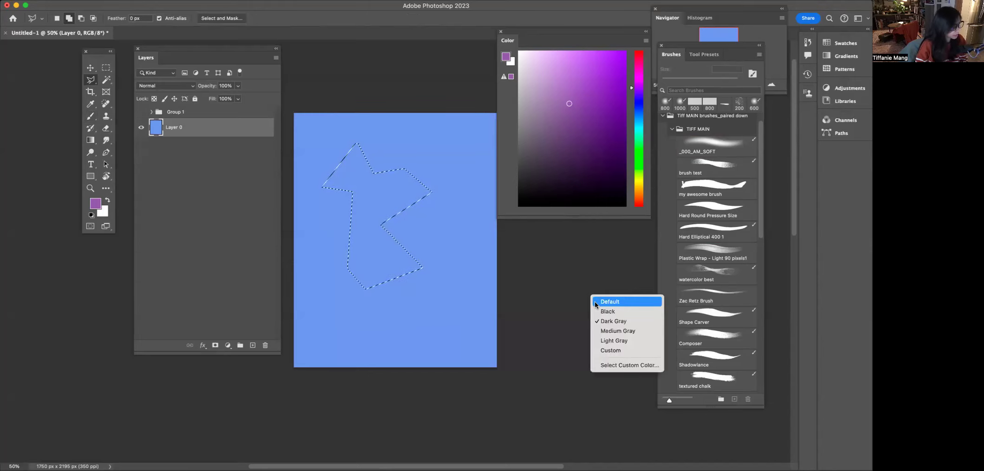
click(609, 321)
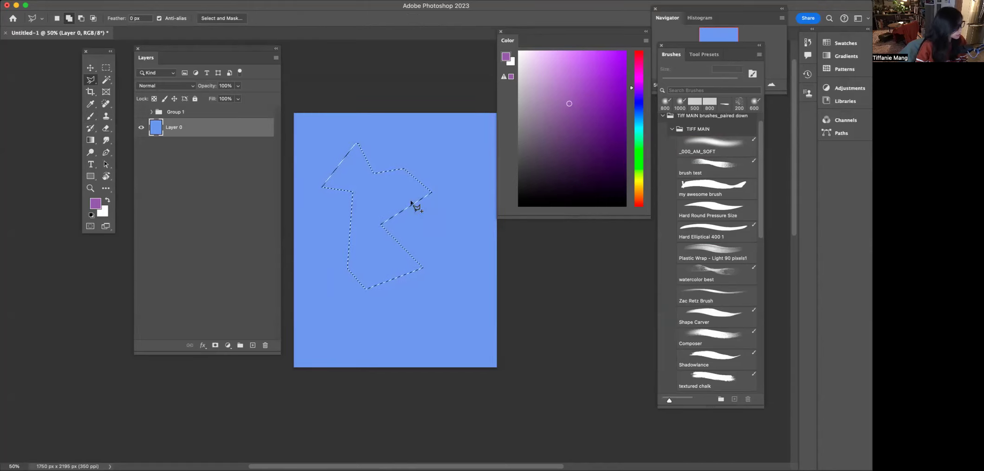
- Add a small polygonal area to the selection, then deselect everything
click(427, 254)
click(410, 303)
click(425, 328)
click(461, 293)
click(454, 252)
click(426, 254)
key(super+d)
- Draw a tall rectangular selection with the Polygonal Lasso in the canvas's upper middle
click(444, 319)
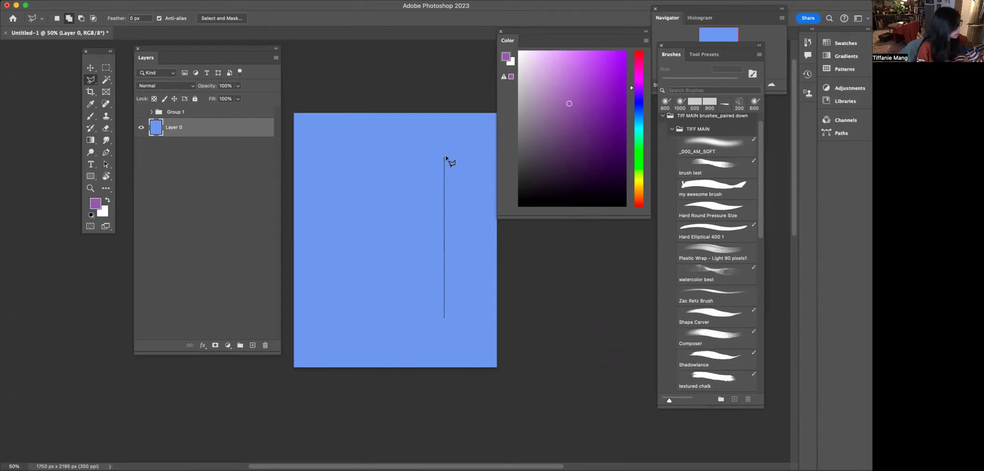
click(359, 156)
click(358, 312)
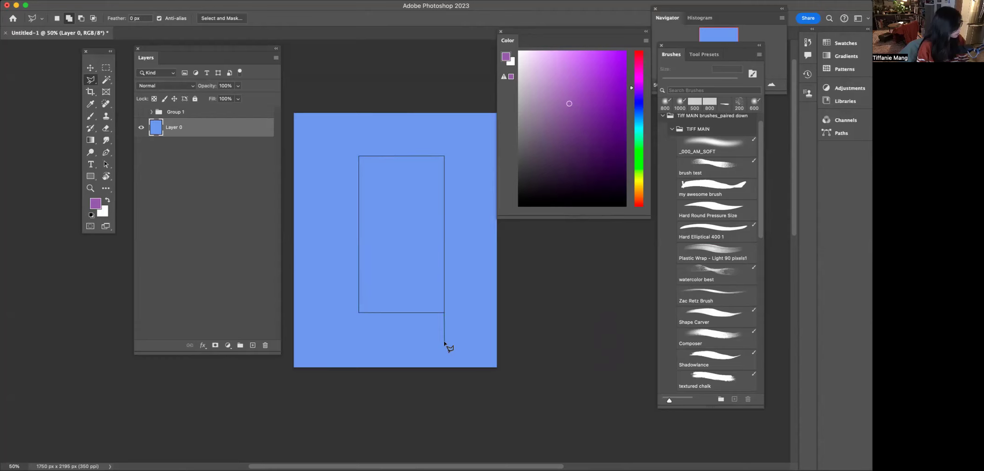
double_click(444, 315)
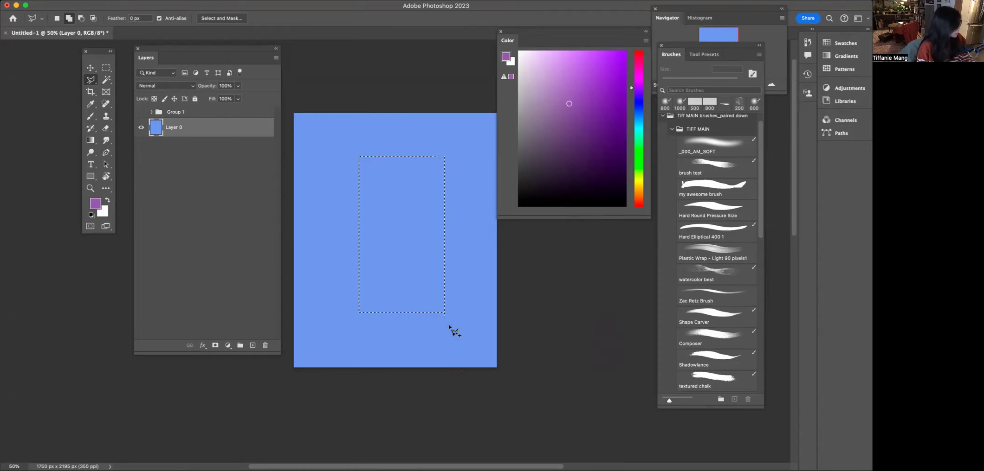
- Add a new layer, fill the selection with purple, and undo the fill
click(252, 344)
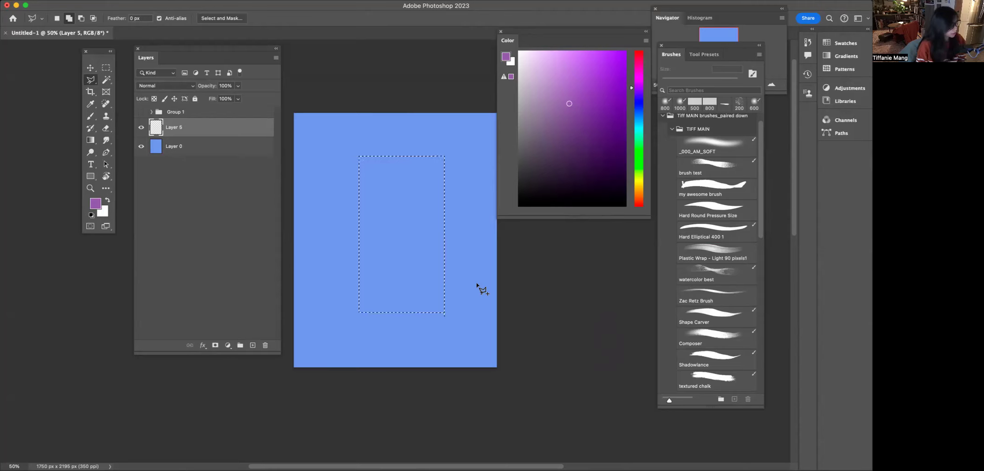
key(alt+BackSpace)
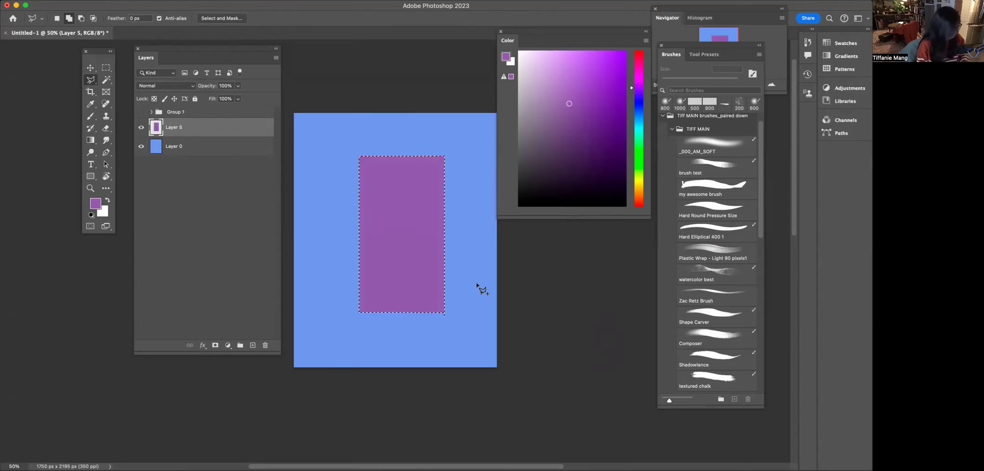
key(super+z)
- Paint soft purple strokes inside the rectangular selection, switching between my awesome brush and brush test
key(b)
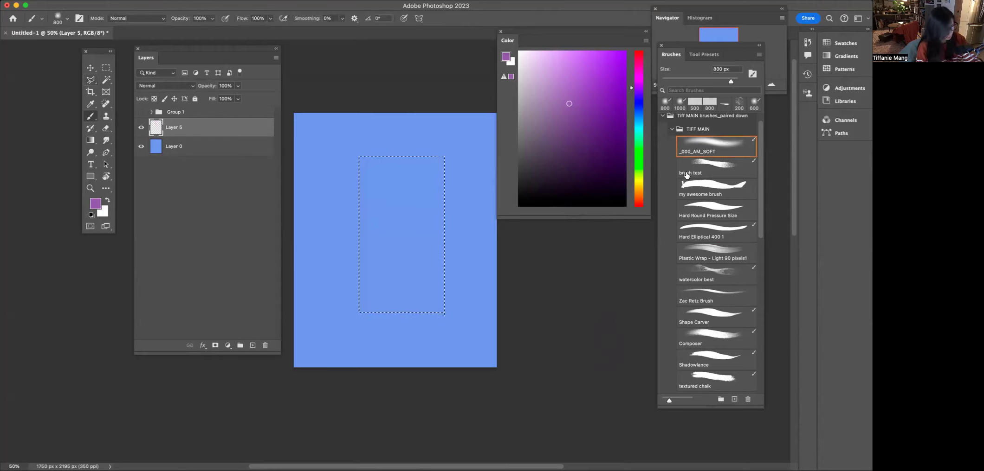
drag(366, 160, 464, 208)
click(708, 190)
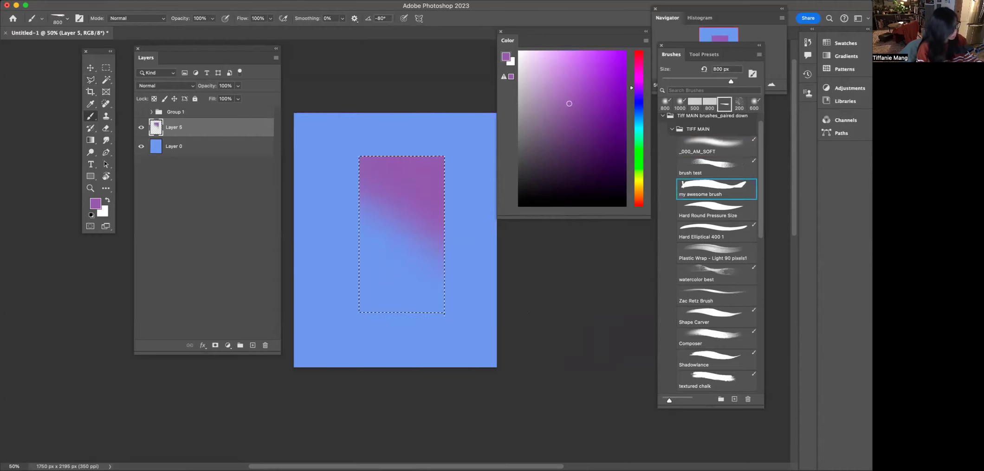
drag(367, 185, 617, 420)
click(696, 166)
drag(367, 267, 515, 325)
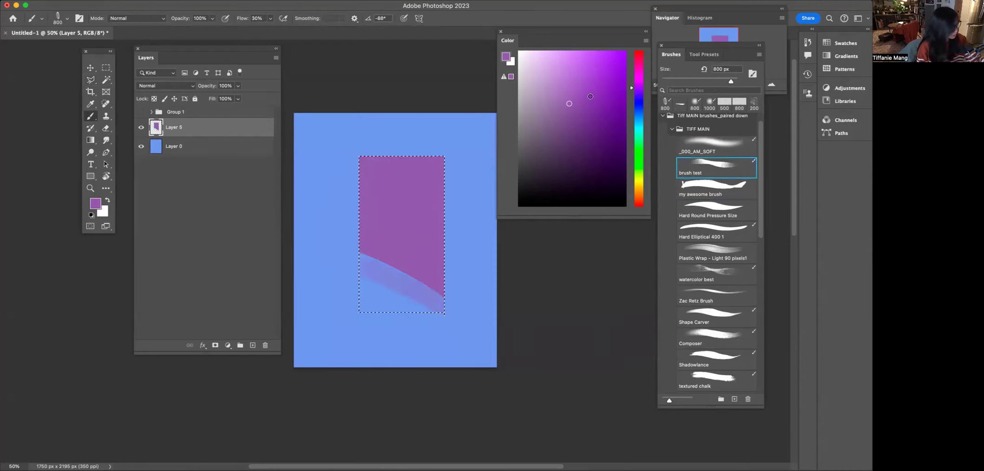
- Pick a darker purple and then a light pink, painting more textured strokes inside the selection
click(590, 96)
drag(386, 288, 402, 227)
click(552, 51)
mouse_move(408, 186)
mouse_down()
mouse_move(369, 242)
mouse_move(439, 318)
mouse_move(341, 297)
mouse_move(417, 281)
mouse_up()
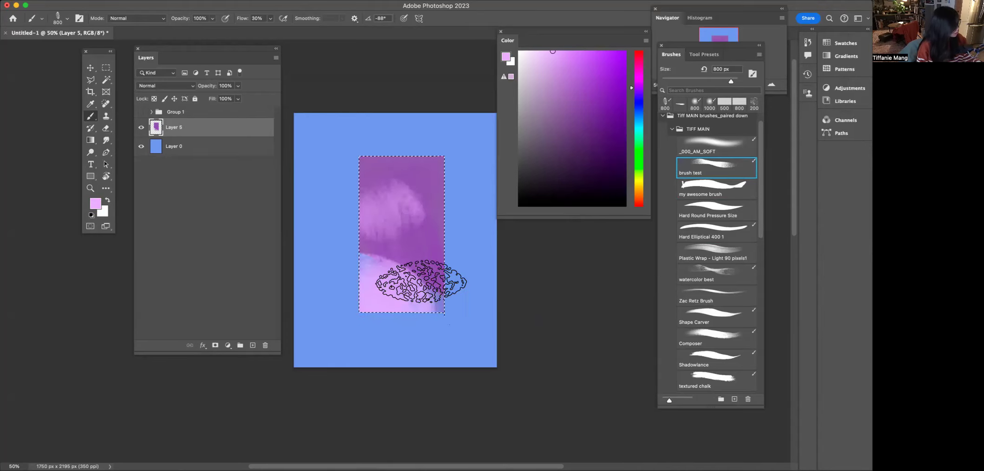
- Free-transform the painted rectangle, moving it to the canvas's lower right corner
key(super+minus)
key(super+minus)
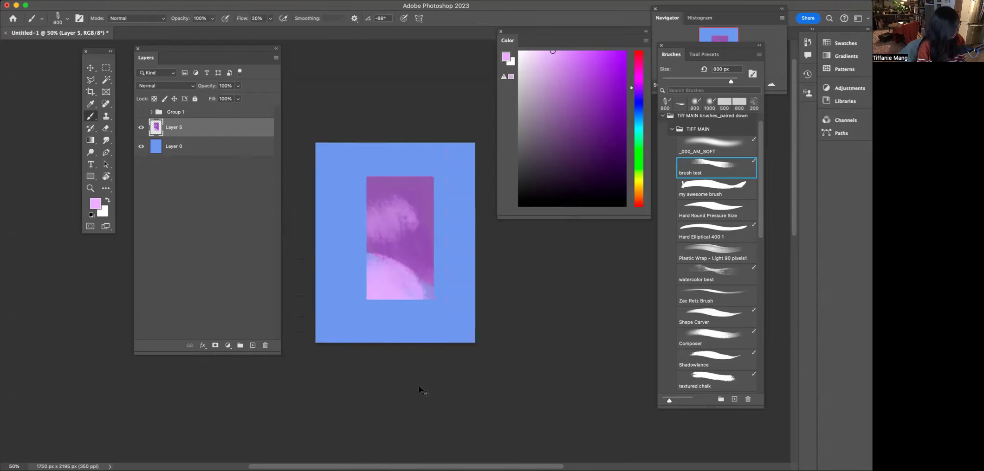
key(super+plus)
key(super+t)
mouse_move(360, 175)
mouse_down()
mouse_move(408, 237)
mouse_move(400, 244)
mouse_move(343, 175)
mouse_up()
drag(384, 215, 439, 276)
drag(449, 304, 439, 295)
key(Return)
- Add a clipped layer, pick a dark purple, enlarge the brush, and paint a stroke over the corner rectangle
key(b)
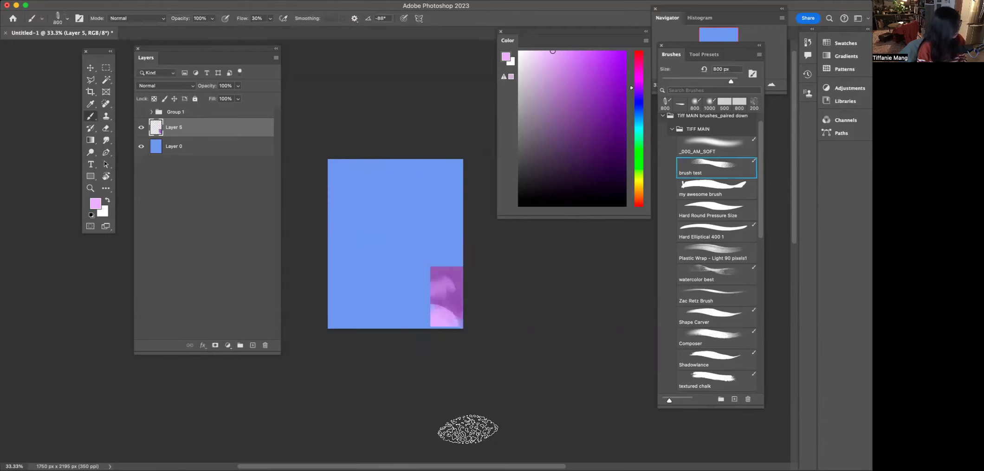
click(253, 346)
key(super+alt+g)
click(560, 139)
key(])
mouse_move(434, 284)
mouse_down()
mouse_move(452, 252)
mouse_move(444, 343)
mouse_move(432, 238)
mouse_up()
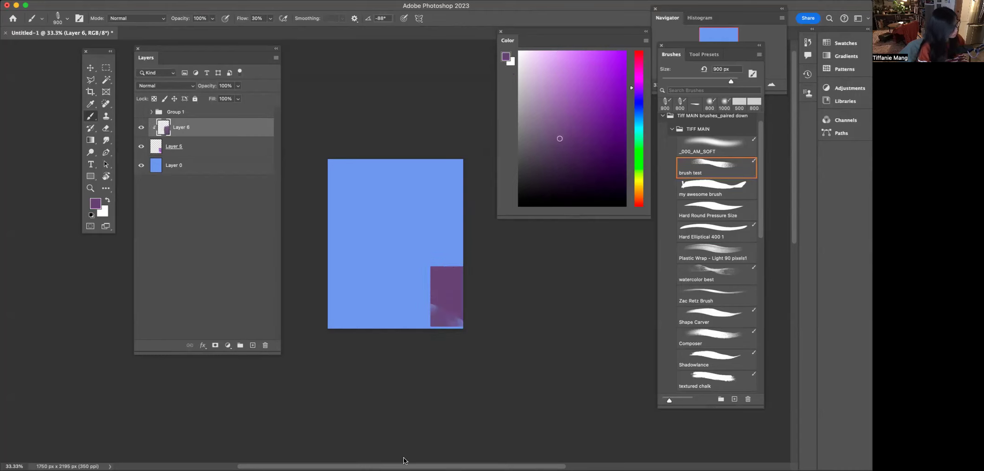
- Undo the last two changes and delete Layer 6 and Layer 5
key(super+z)
key(super+z)
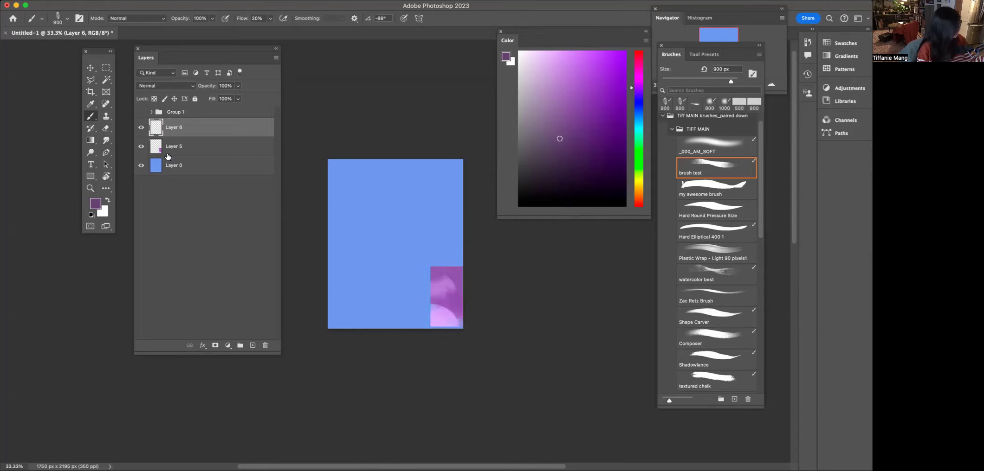
drag(168, 157, 318, 275)
drag(157, 127, 304, 228)
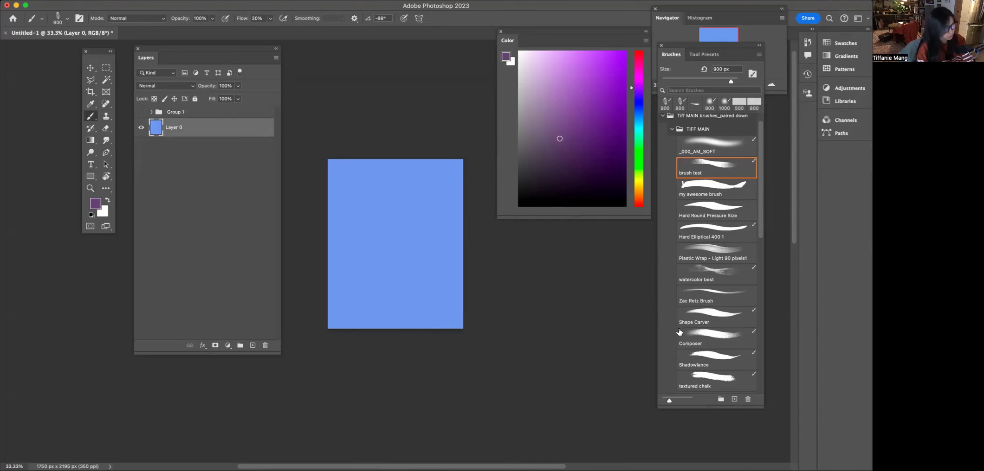
- Choose the Zac Retz Brush at 800 px, add a new layer, and paint a wide vertical purple stroke down the canvas middle
key(super+plus)
click(694, 297)
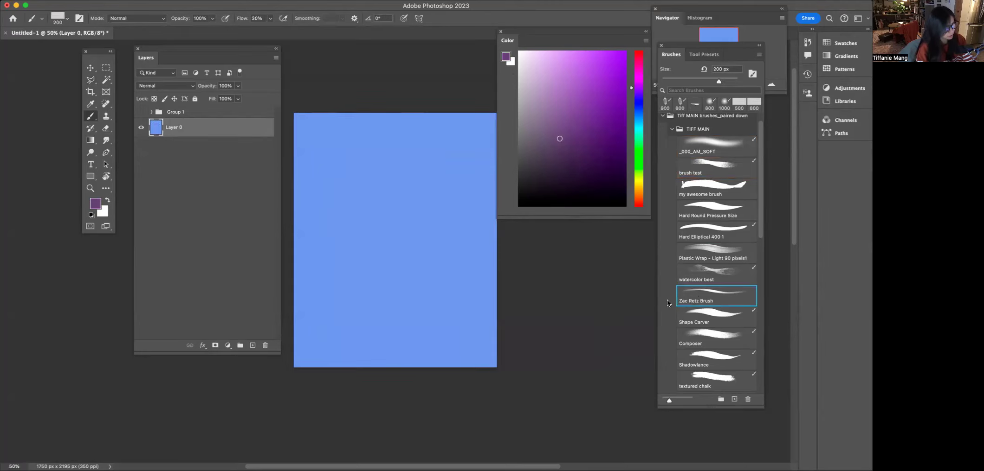
key(bracketleft)
key(bracketright)
key(bracketright)
click(254, 346)
key(bracketright)
key(bracketright)
drag(387, 191, 385, 379)
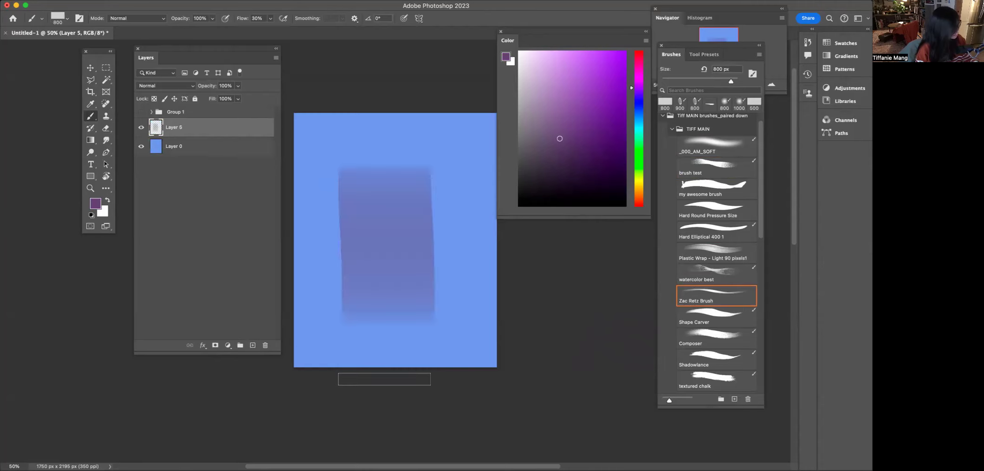
key(super+z)
drag(397, 158, 405, 405)
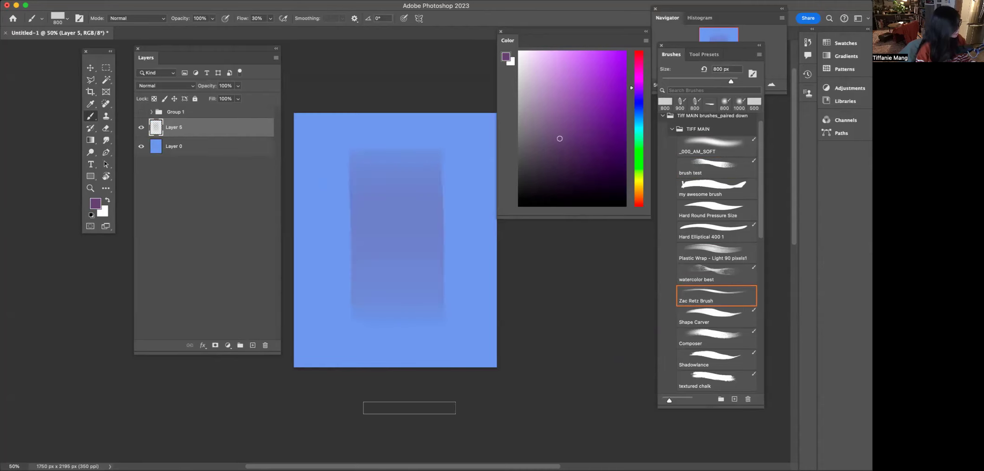
- Add a new layer clipped to the purple stroke and pick an orange color
click(253, 345)
key(alt+super+g)
click(639, 196)
click(580, 56)
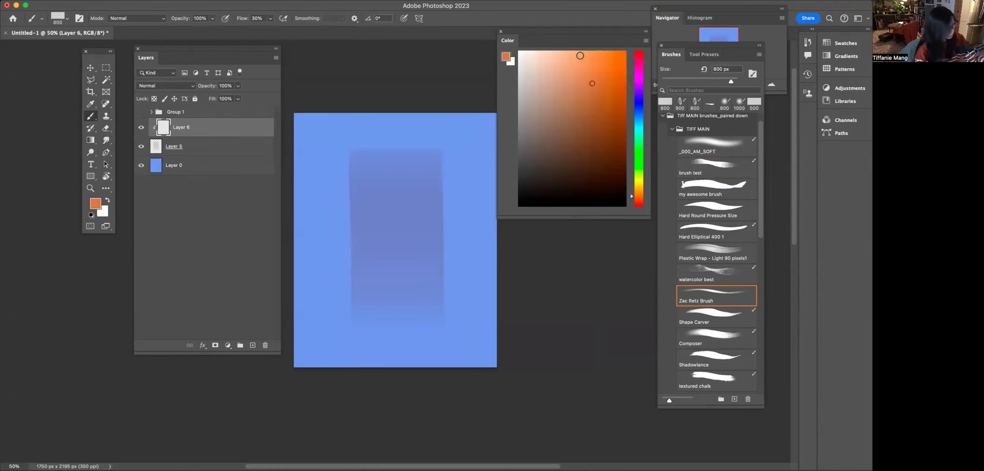
- Paint orange strokes over the purple stroke on the clipped layer and on a new clipped layer with a brighter orange
drag(424, 226, 370, 211)
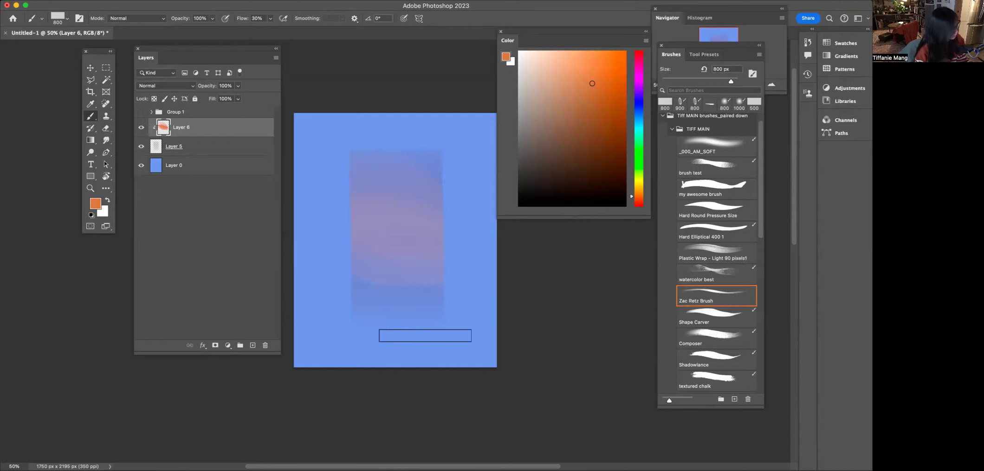
click(163, 148)
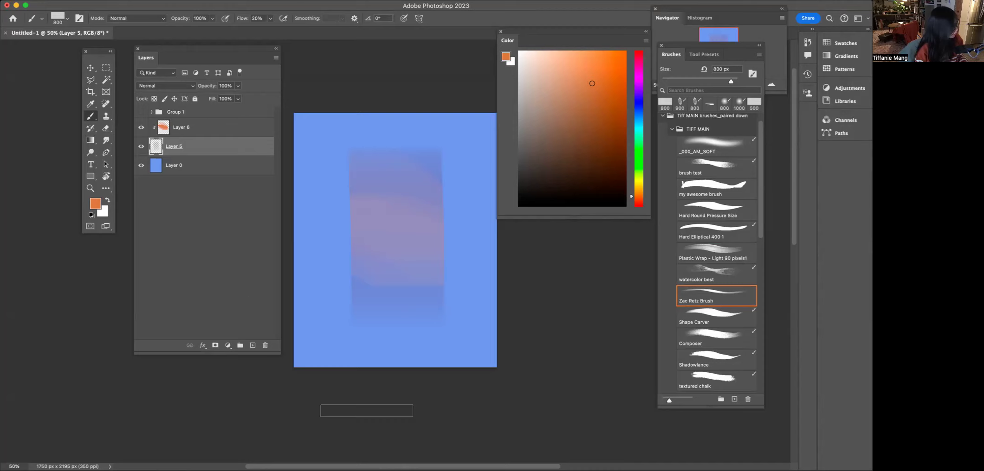
click(160, 130)
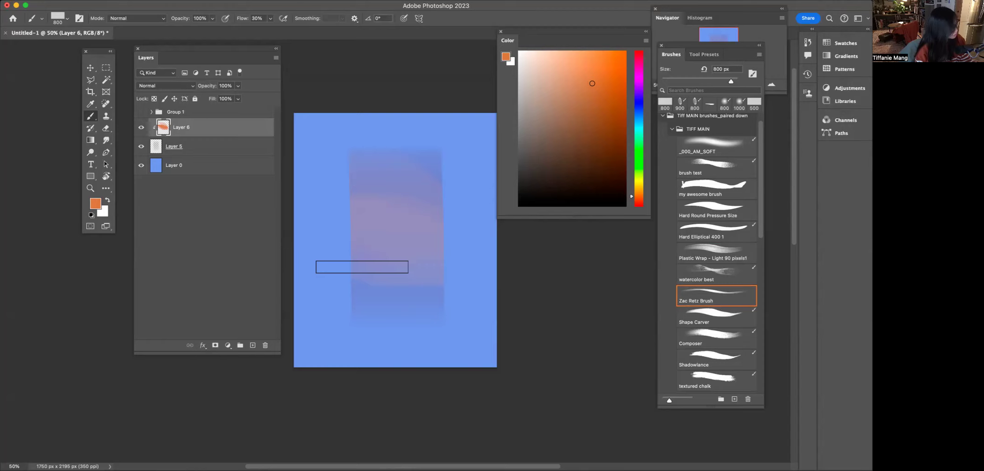
click(617, 51)
click(253, 345)
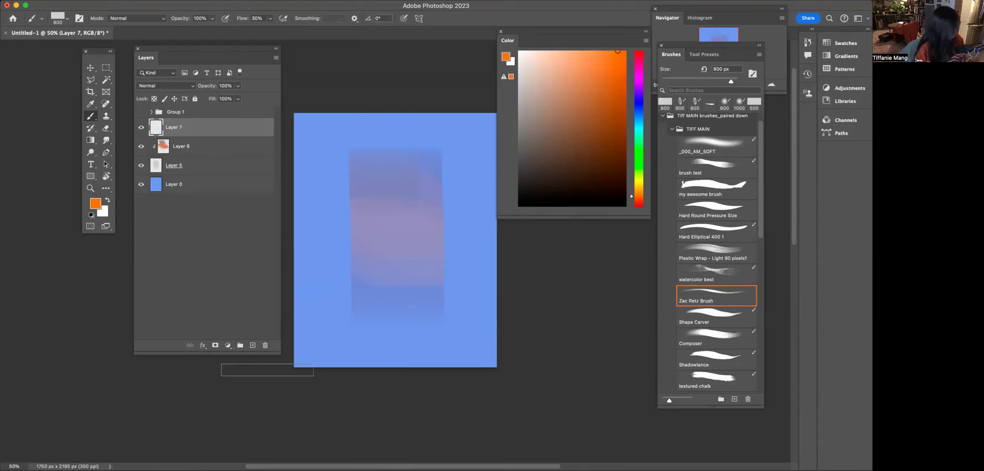
drag(385, 241, 381, 315)
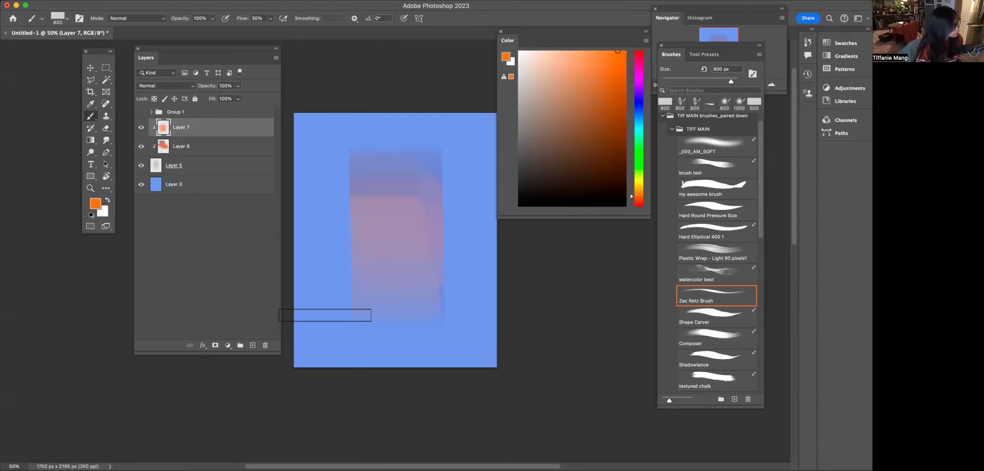
drag(358, 185, 349, 197)
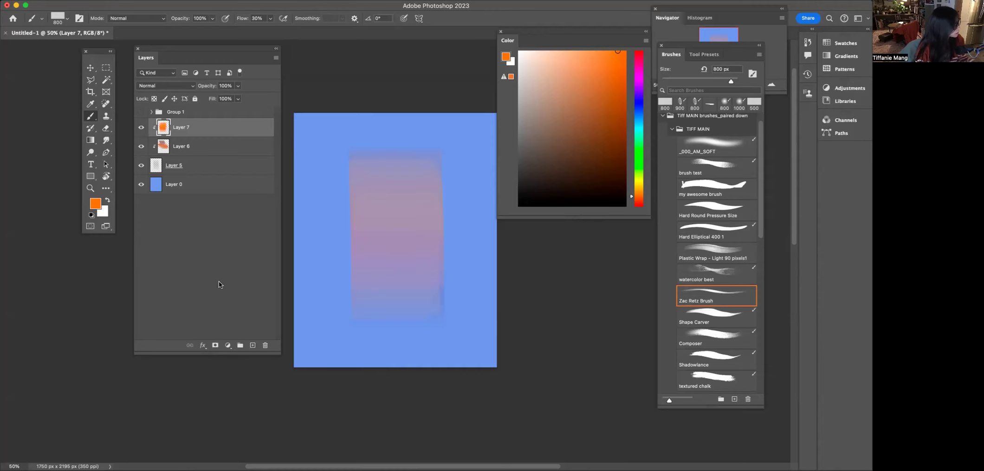
- Select Layer 5 through Layer 7 and delete them
click(161, 166)
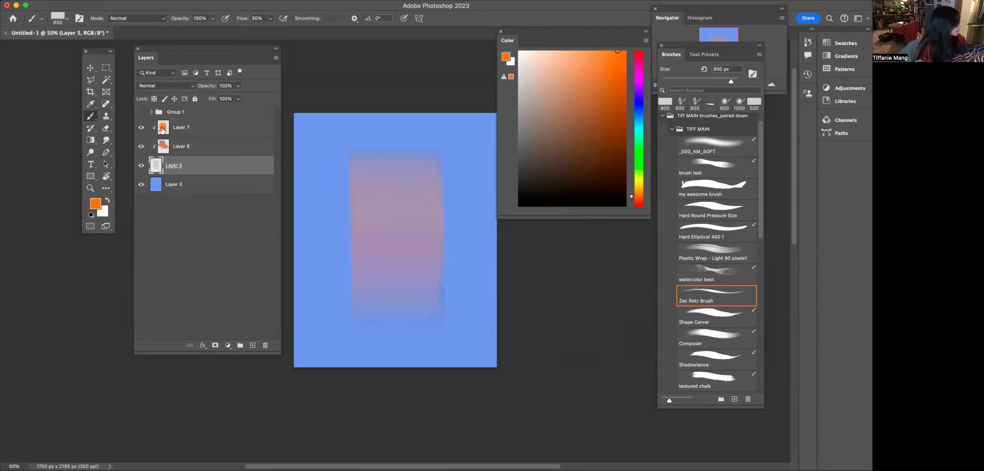
shift+click(162, 130)
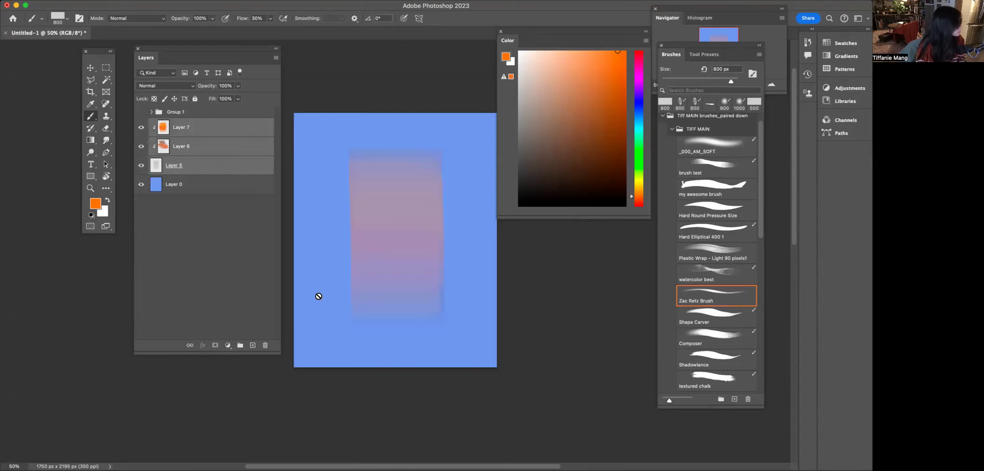
key(Delete)
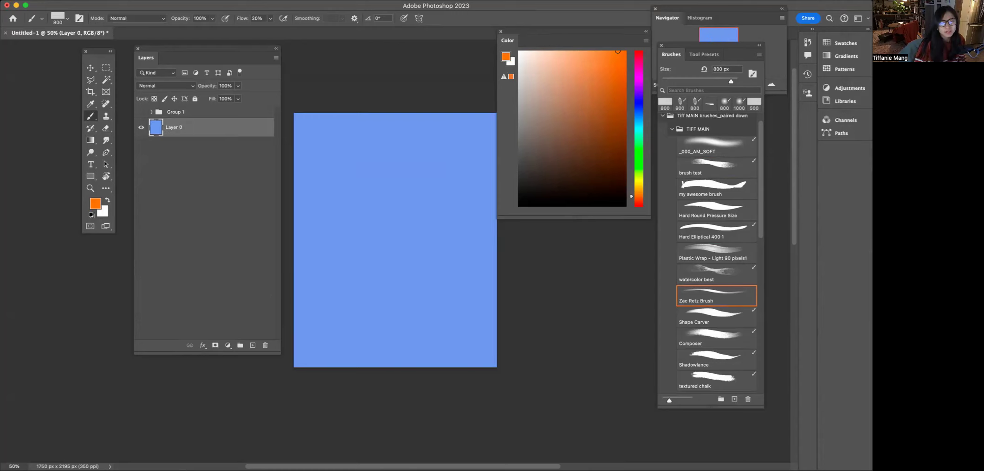
key(super+Tab)
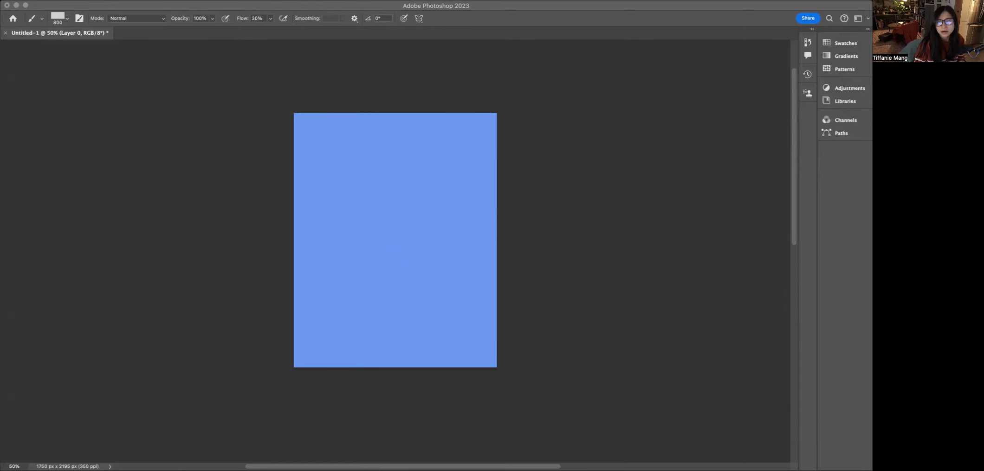
click(234, 339)
key(Tab)
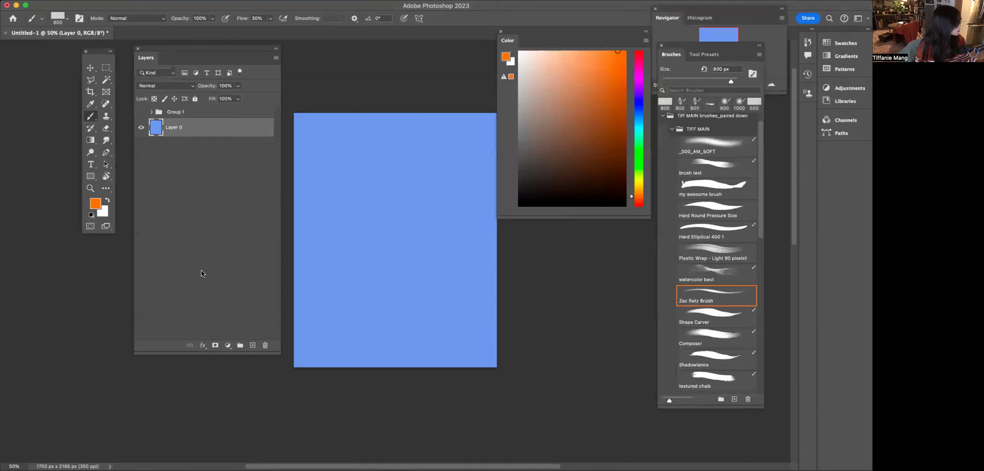
- Add a new layer and, with my awesome brush at 600 px in brownish orange, paint a ground strip and a tall rounded rock
click(253, 346)
click(712, 188)
click(580, 101)
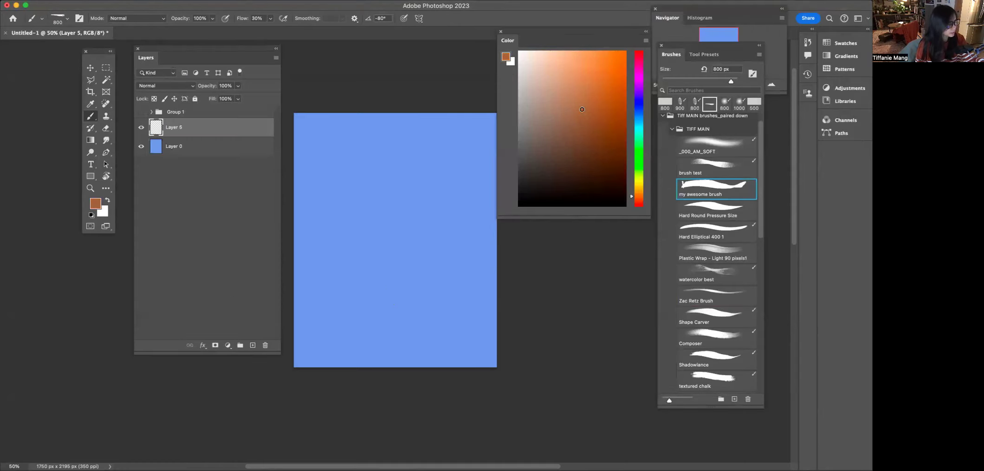
mouse_move(286, 384)
mouse_down()
mouse_move(351, 365)
mouse_move(521, 388)
mouse_up()
key(bracketleft)
key(bracketleft)
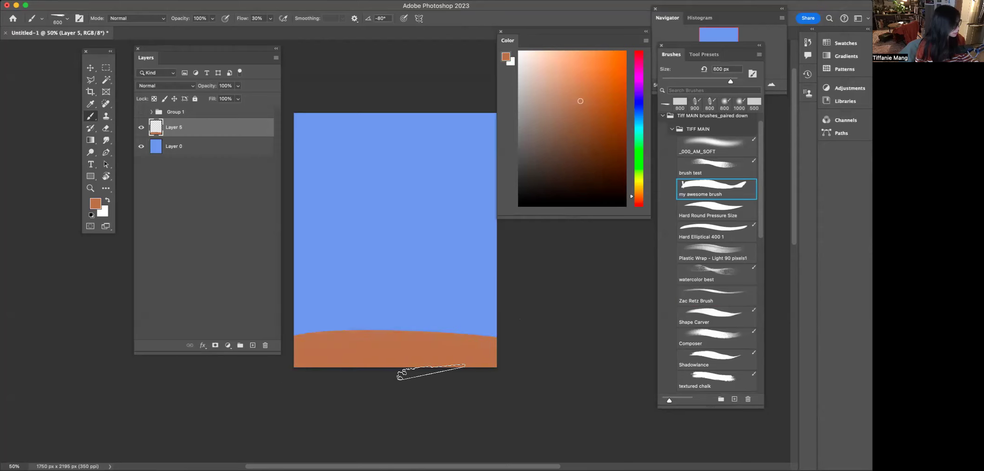
drag(417, 373, 413, 362)
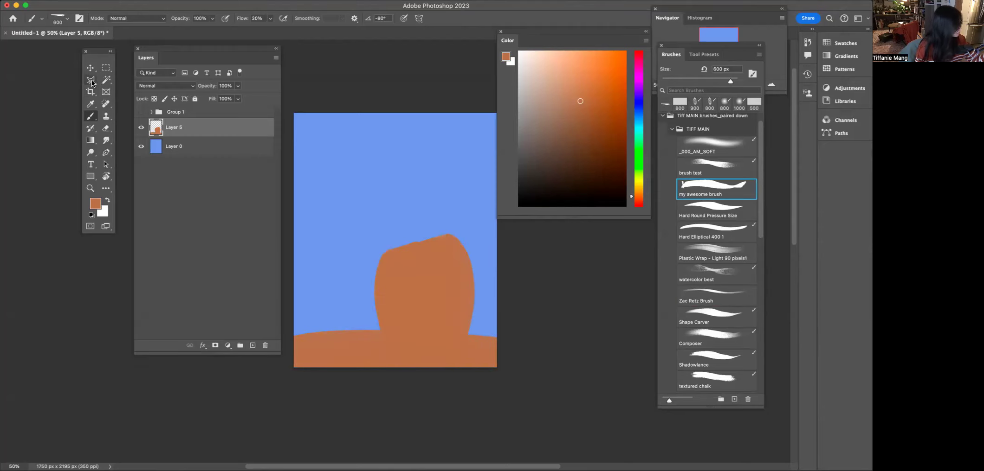
- Try tracing the rock's outline with the Lasso tool, then deselect
click(90, 80)
click(139, 96)
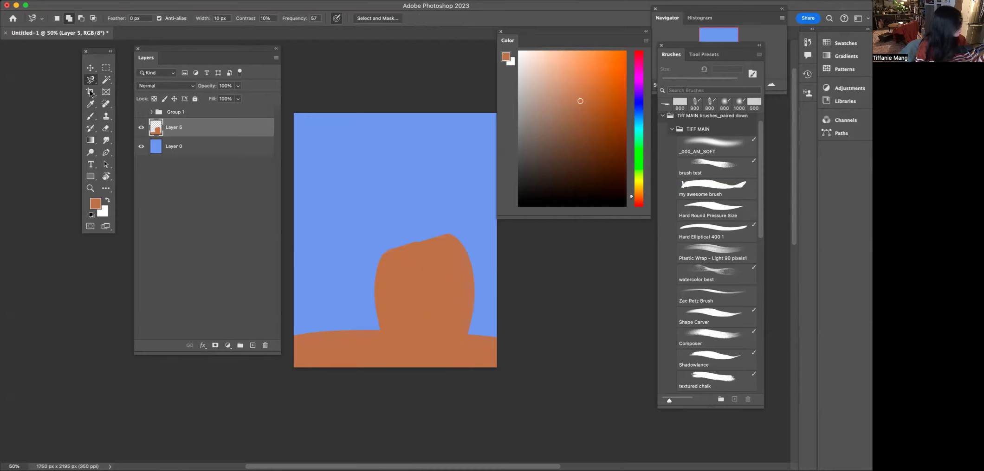
drag(90, 84, 125, 79)
drag(308, 334, 384, 330)
drag(376, 296, 375, 285)
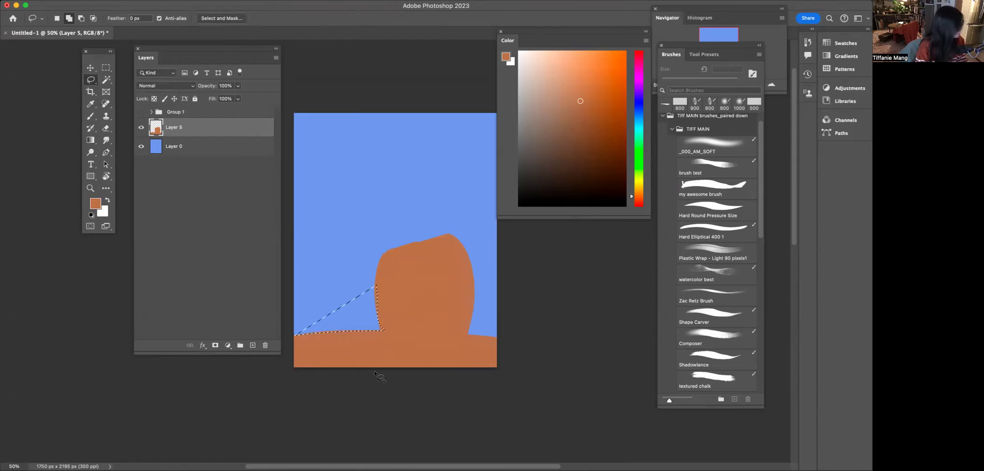
key(super+d)
- Trace around the ground and rock with the Magnetic Lasso tool, then deselect
drag(91, 84, 117, 98)
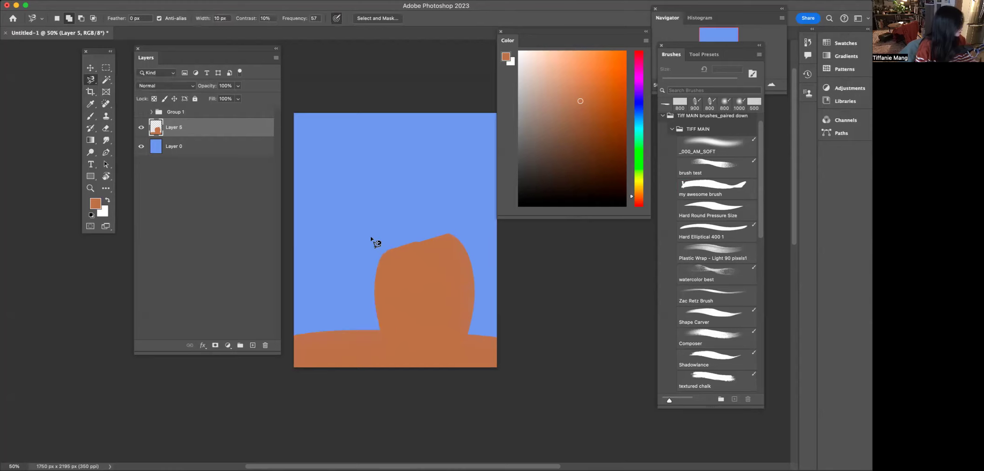
click(293, 336)
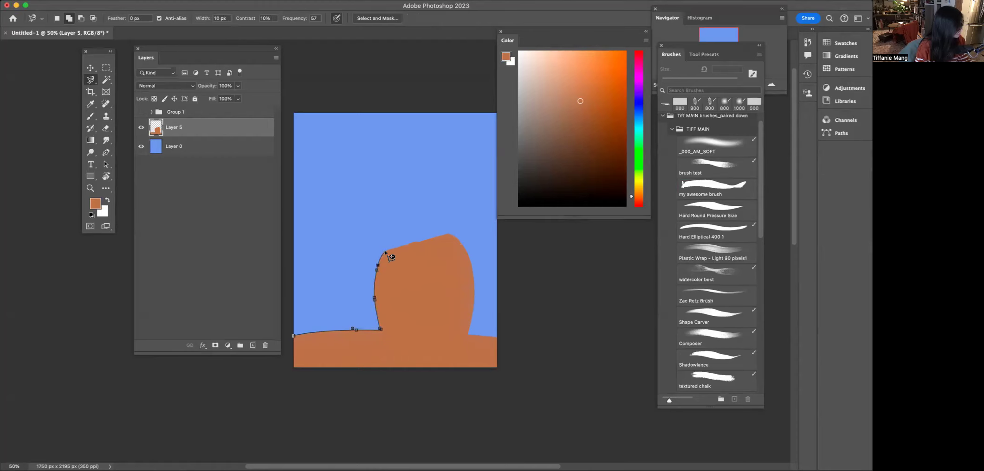
click(450, 233)
click(468, 336)
click(510, 344)
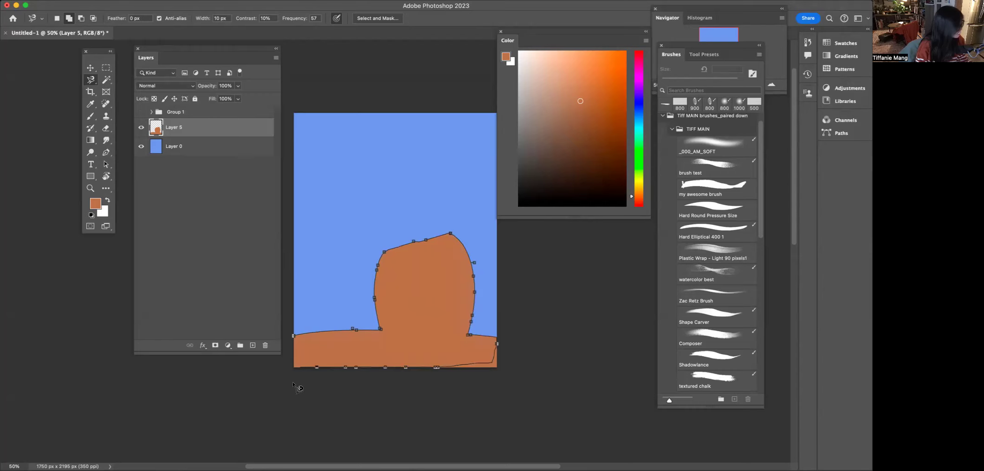
click(295, 336)
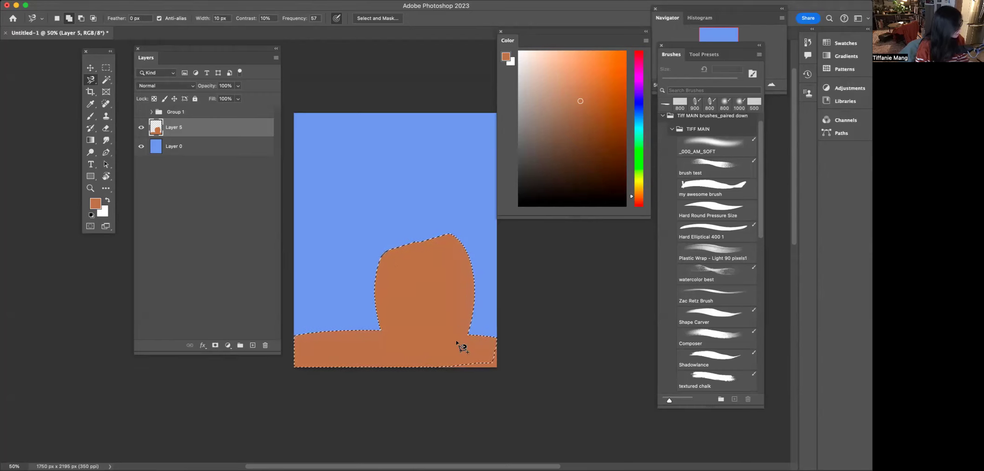
click(497, 351)
click(497, 348)
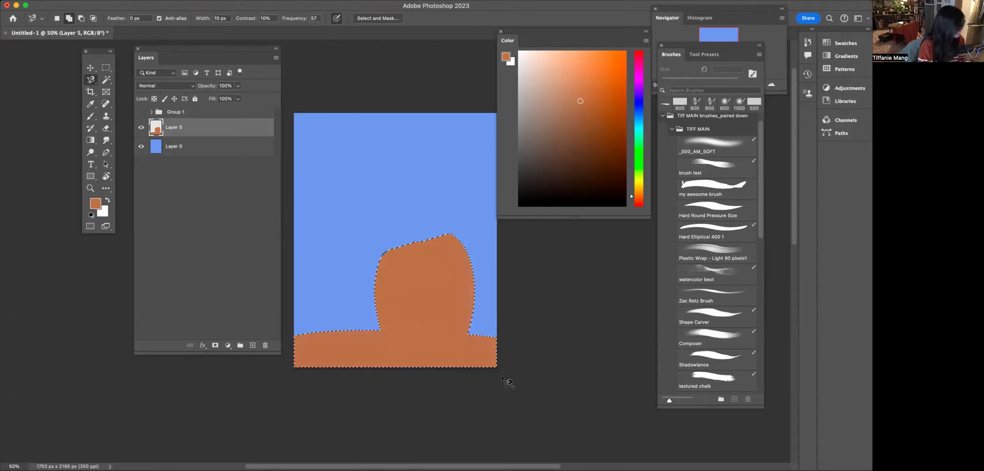
key(cmd+d)
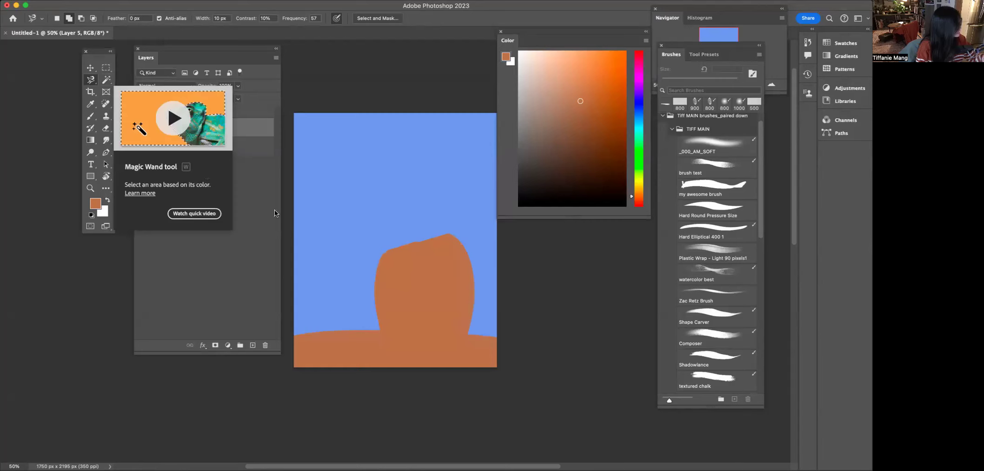
- Select the brown shape with the Magic Wand tool, then deselect
click(105, 83)
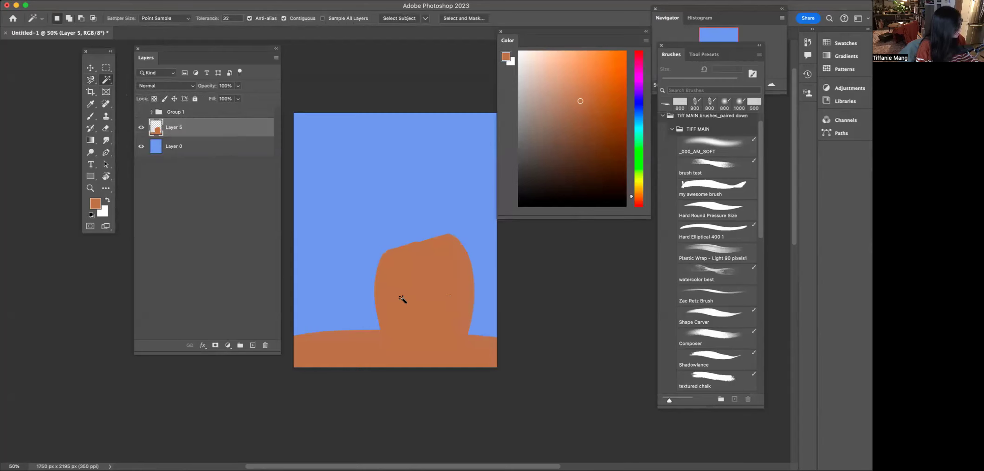
click(396, 279)
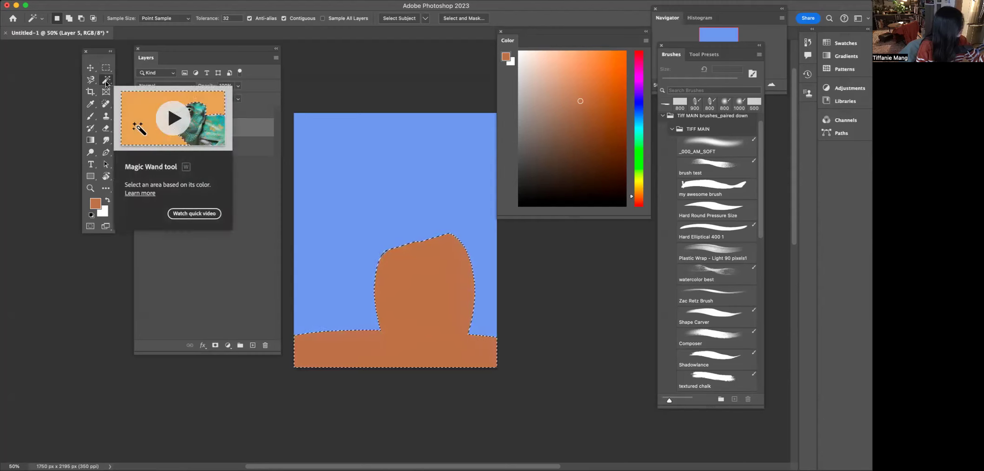
key(super+d)
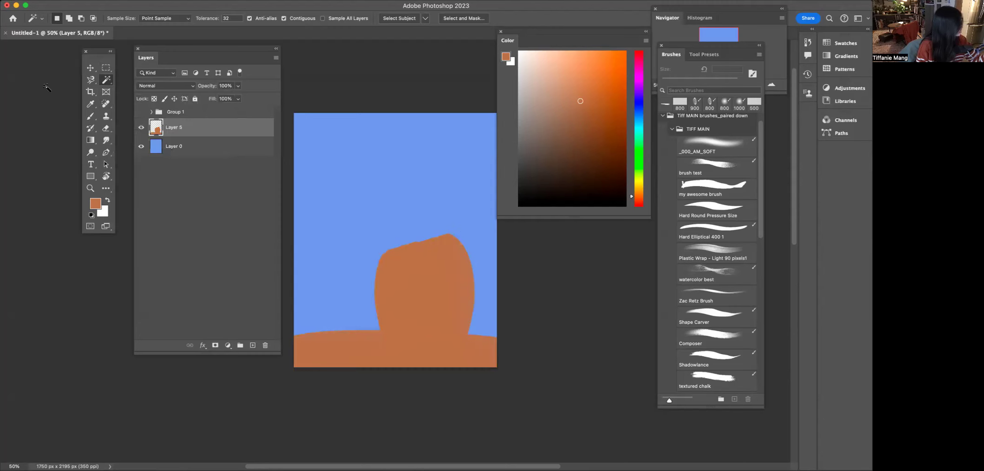
- Merge the painted layer with Layer 0, then cut the brown shape out and paste it onto its own layer
shift+click(160, 148)
key(super+e)
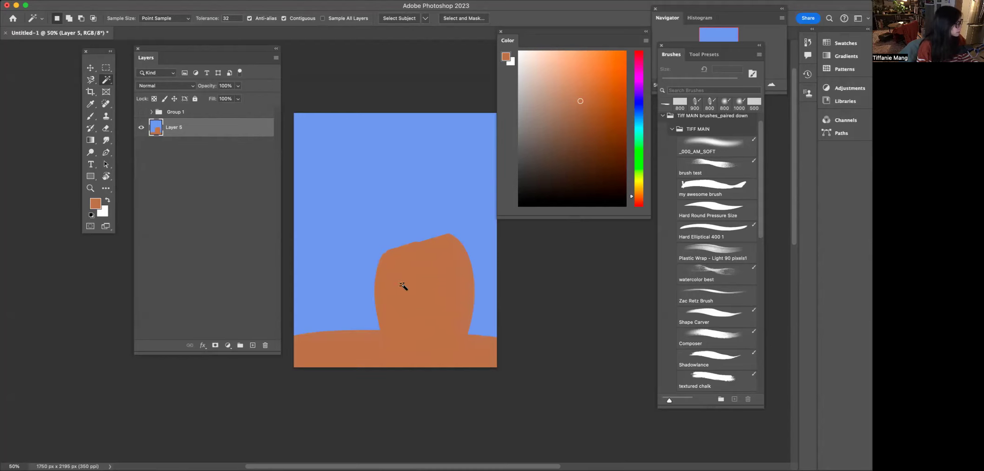
click(422, 329)
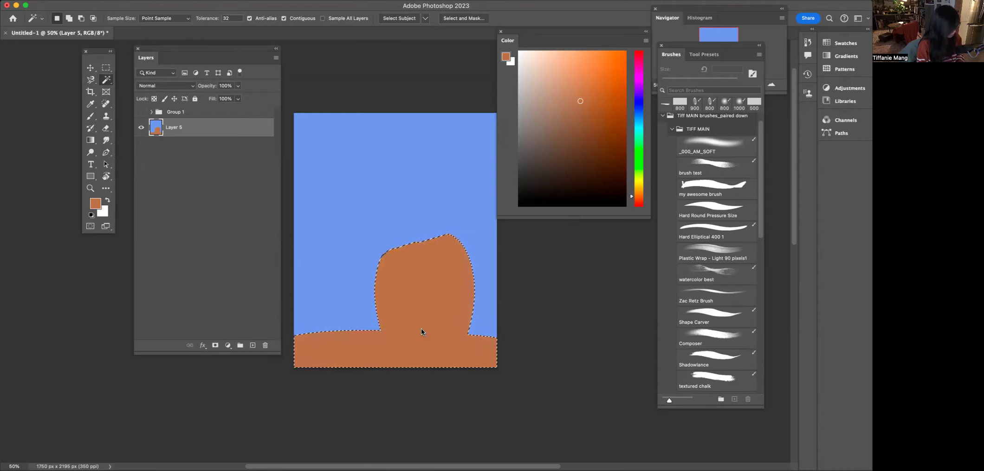
key(super+x)
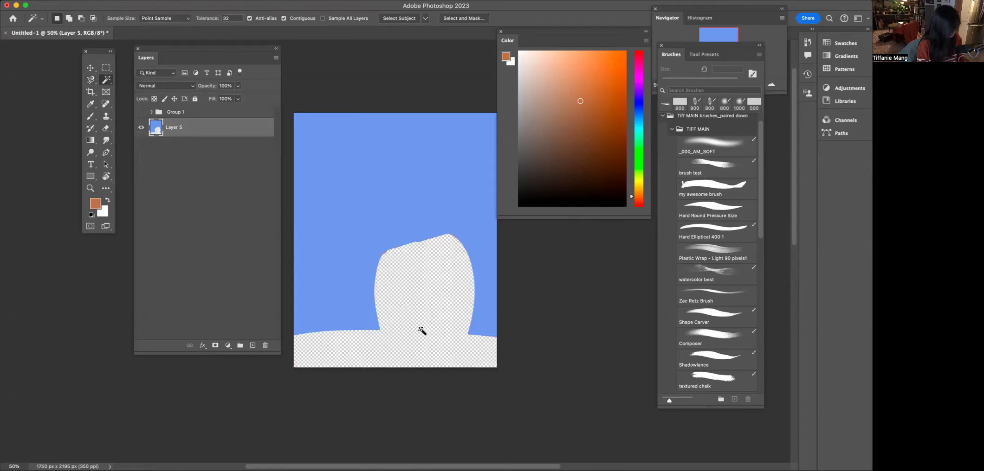
key(super+v)
click(141, 128)
click(140, 129)
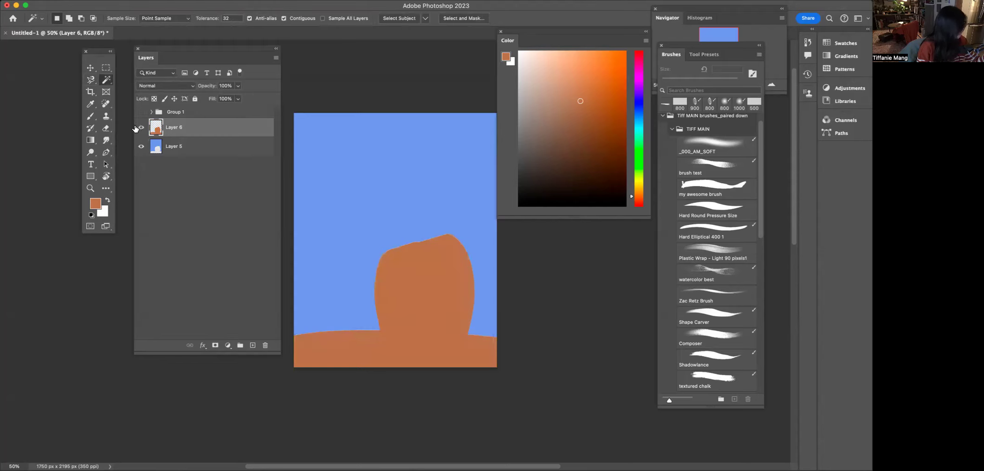
drag(531, 31, 586, 32)
key(super+equal)
key(super+equal)
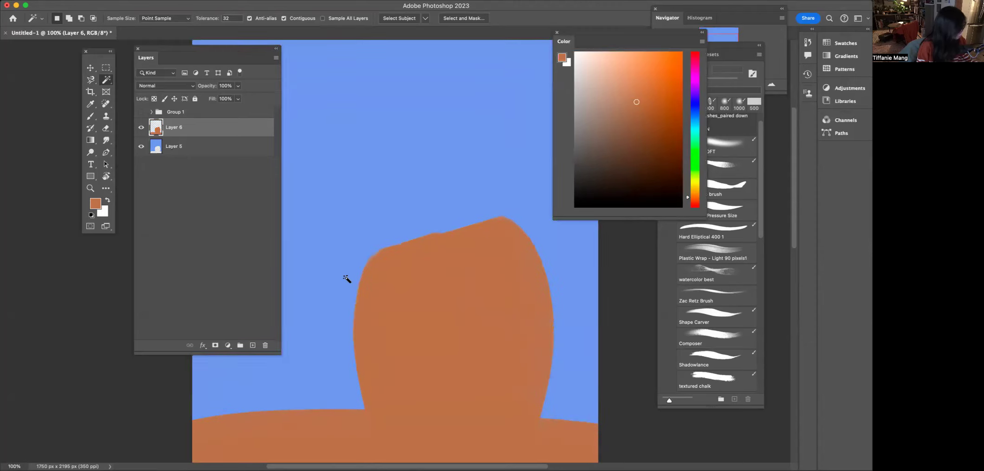
key(super+minus)
- Sample the canvas blue and fill the merged background layer with it, keeping the shape layer visible above
click(141, 127)
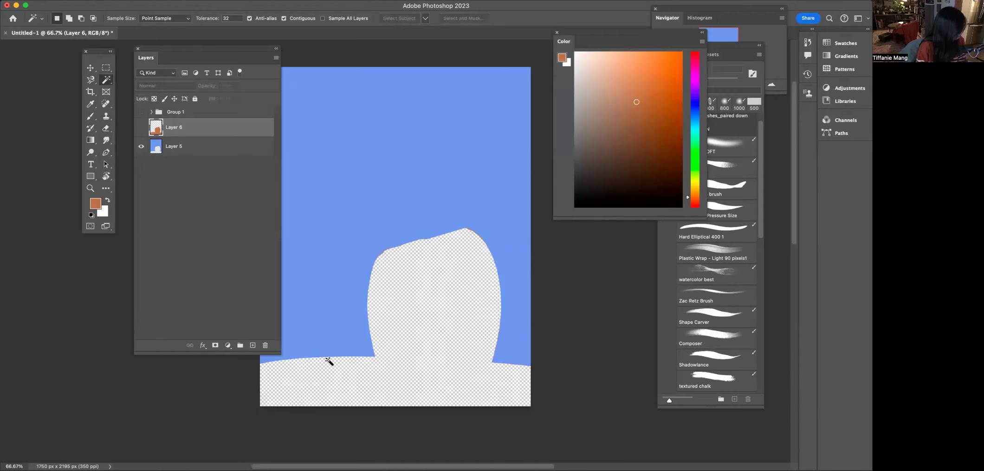
click(155, 150)
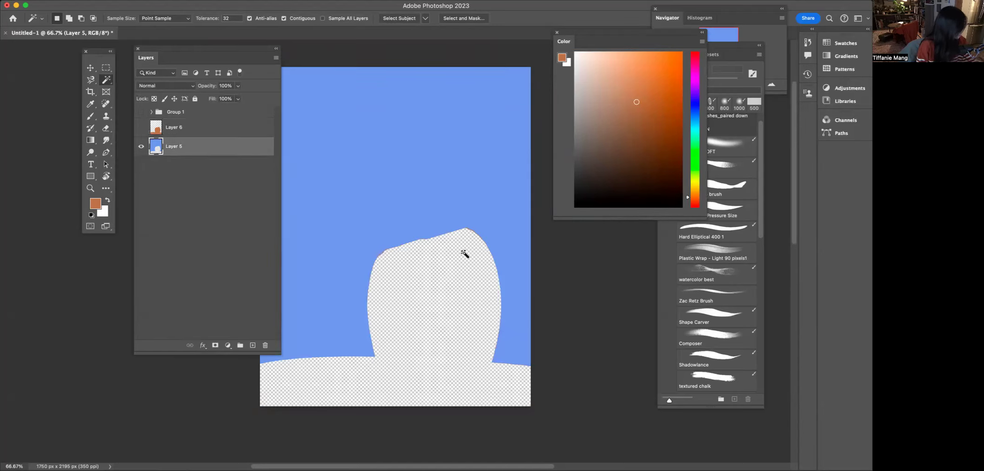
key(i)
click(378, 197)
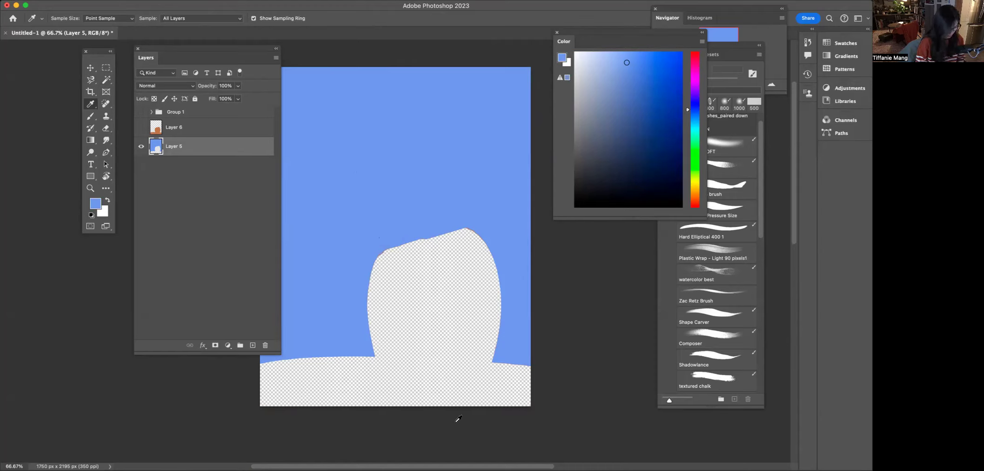
key(alt+BackSpace)
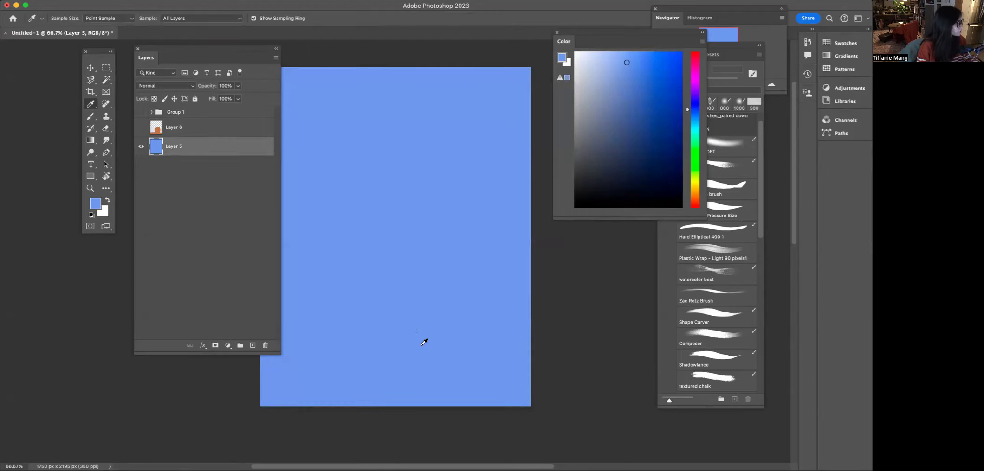
click(140, 128)
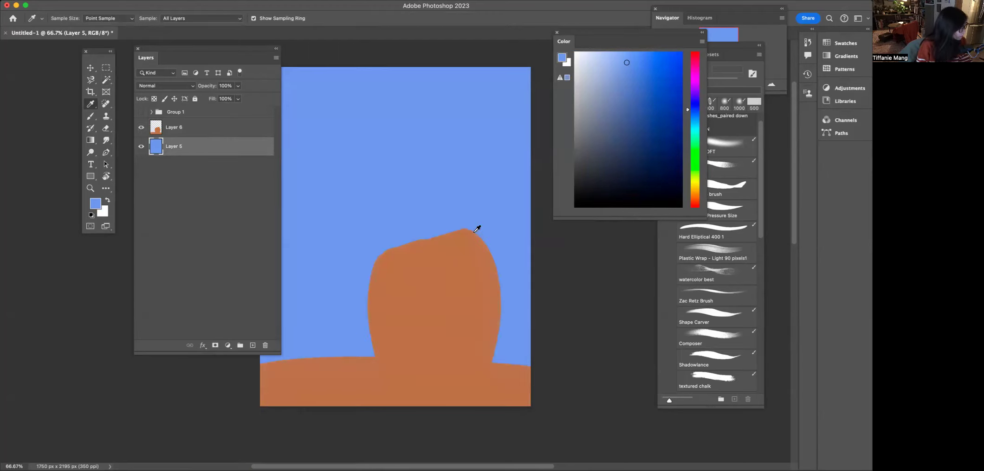
- Lasso a hat, swirl and blob shape on a new layer above the background, fill them with dark blue, and deselect
click(140, 128)
click(141, 129)
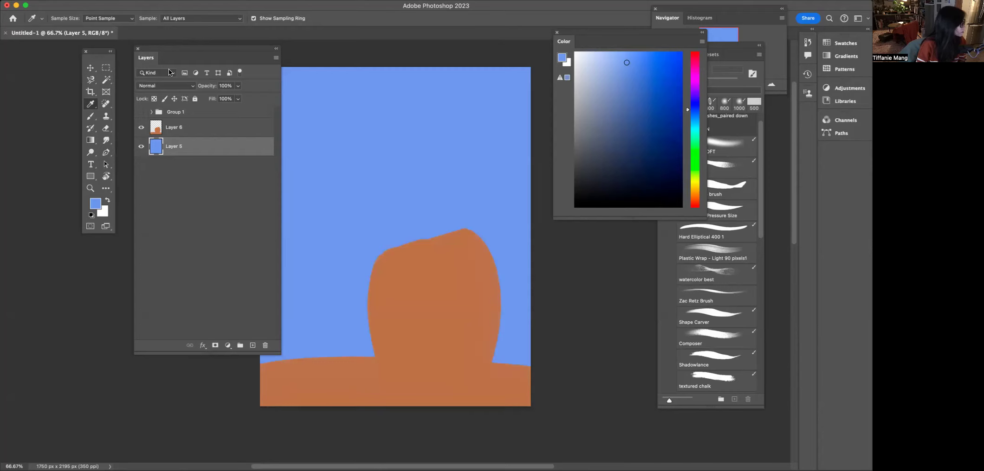
mouse_move(93, 84)
mouse_down()
mouse_move(155, 85)
mouse_move(152, 96)
mouse_move(154, 80)
mouse_up()
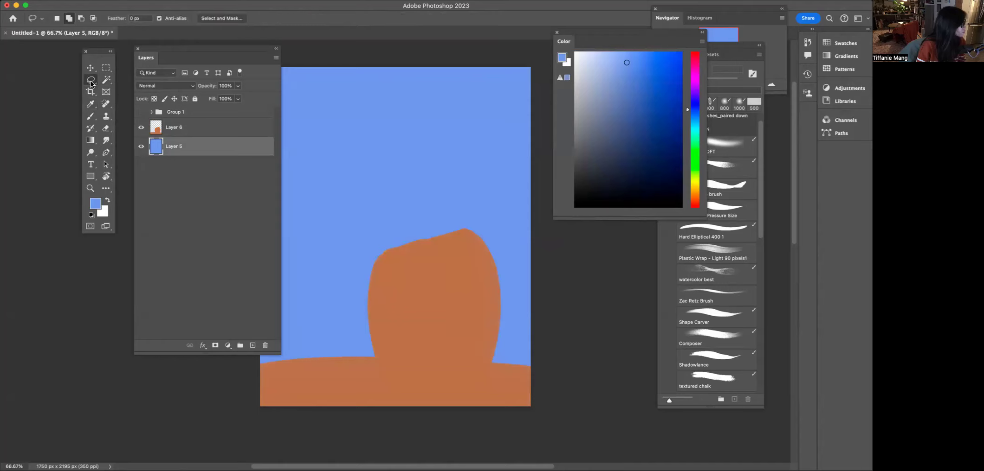
drag(91, 83, 92, 83)
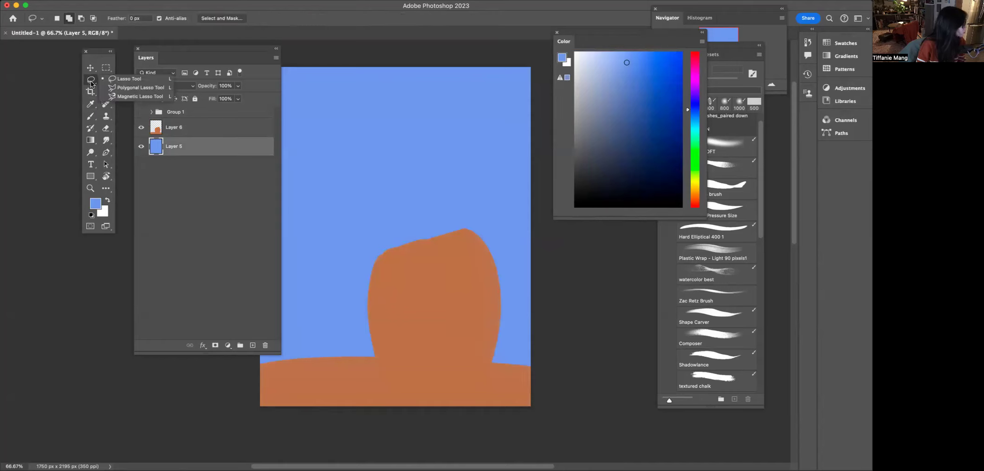
click(137, 82)
mouse_move(439, 96)
mouse_down()
mouse_move(372, 88)
mouse_move(371, 146)
mouse_move(418, 170)
mouse_move(435, 102)
mouse_up()
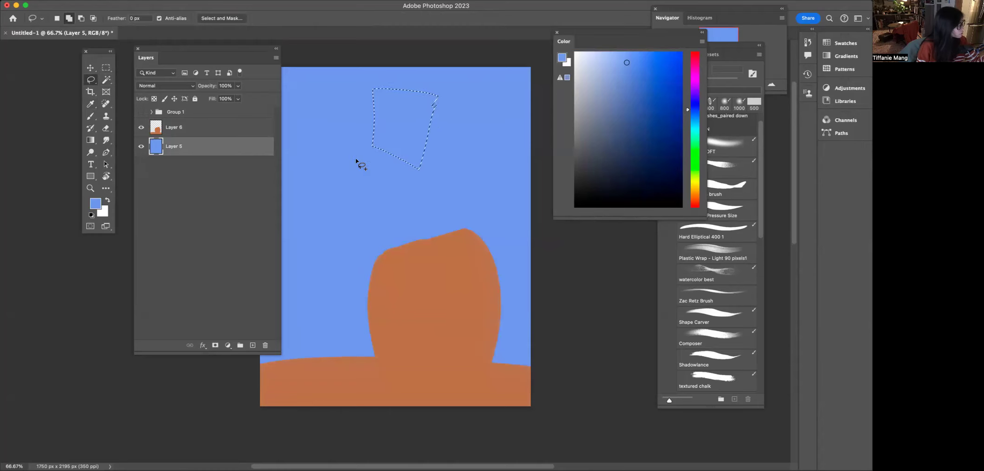
mouse_move(337, 145)
mouse_down()
mouse_move(398, 193)
mouse_move(332, 116)
mouse_up()
mouse_move(357, 244)
mouse_down()
mouse_move(421, 303)
mouse_move(333, 292)
mouse_move(341, 299)
mouse_up()
key(ctrl+j)
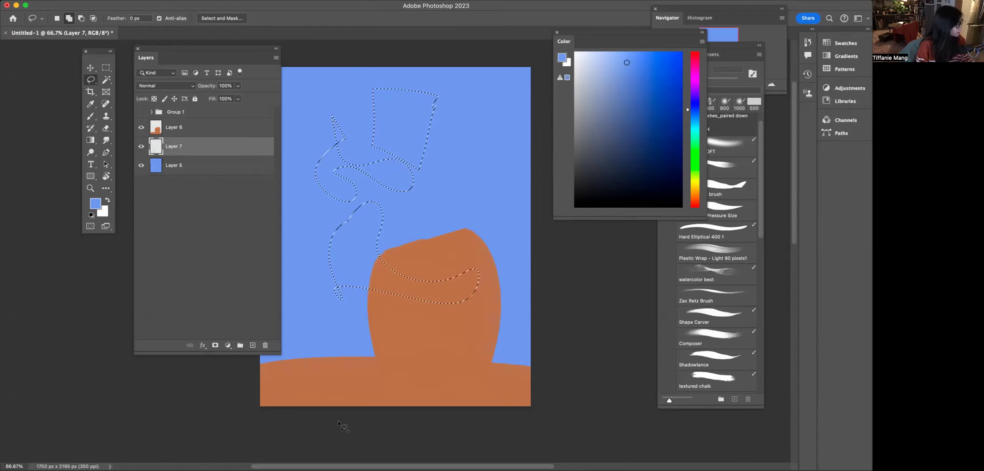
key(alt+BackSpace)
key(ctrl+d)
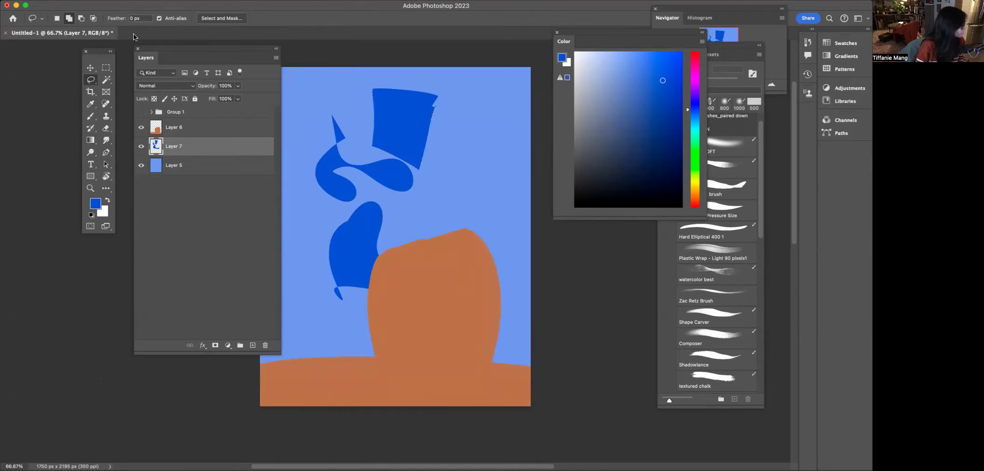
- Select the hat shape with the Magic Wand tool and scale it down with Free Transform
click(95, 79)
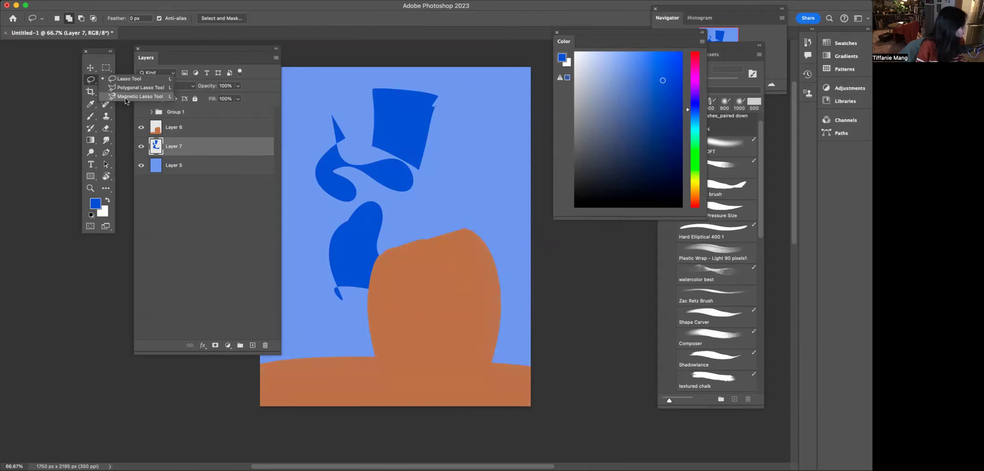
click(54, 104)
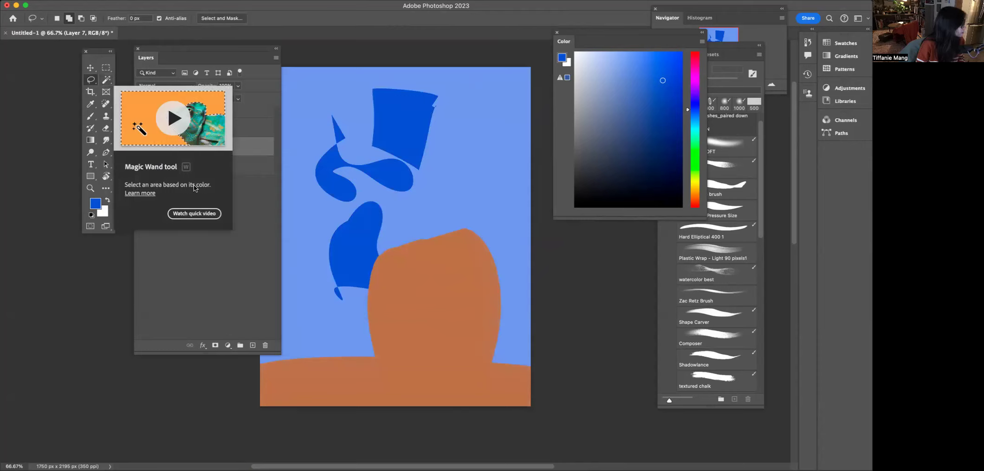
click(107, 80)
click(382, 170)
click(395, 142)
click(387, 181)
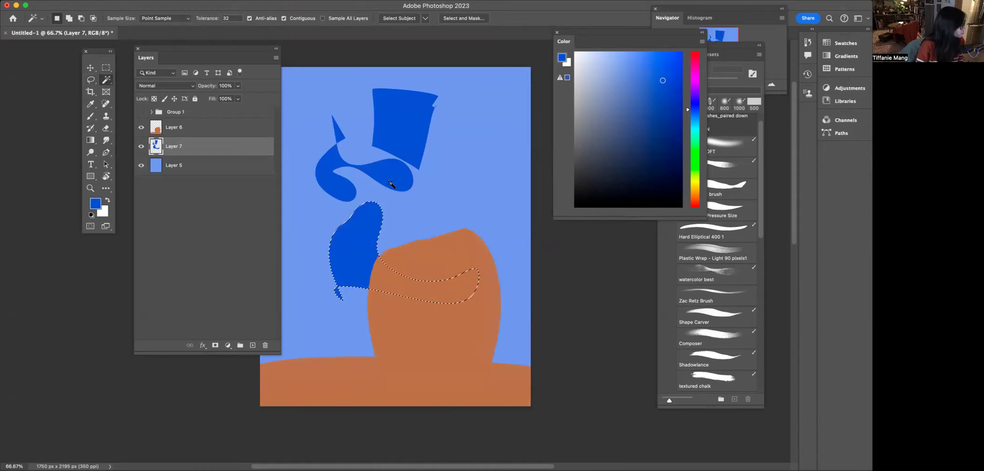
click(401, 150)
key(ctrl+t)
drag(372, 170, 398, 123)
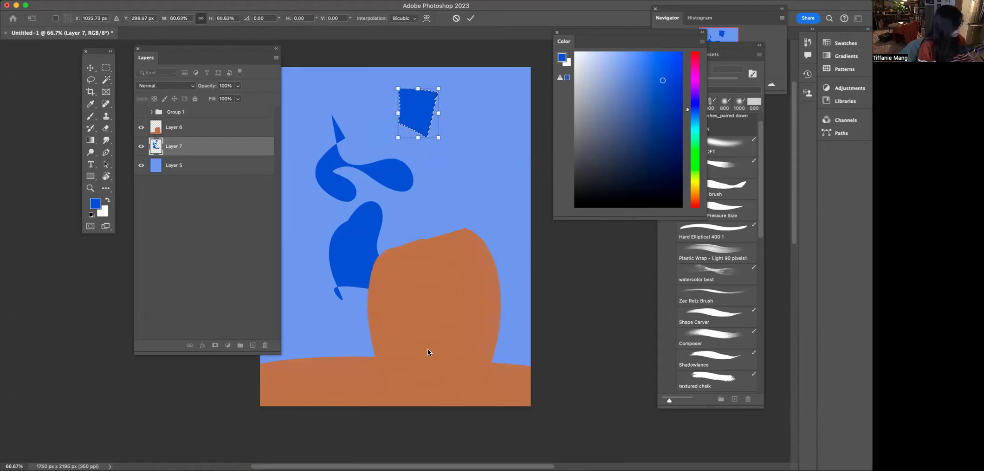
key(Return)
- Select the swirl shape, shrink it slightly with Free Transform, and deselect
click(395, 182)
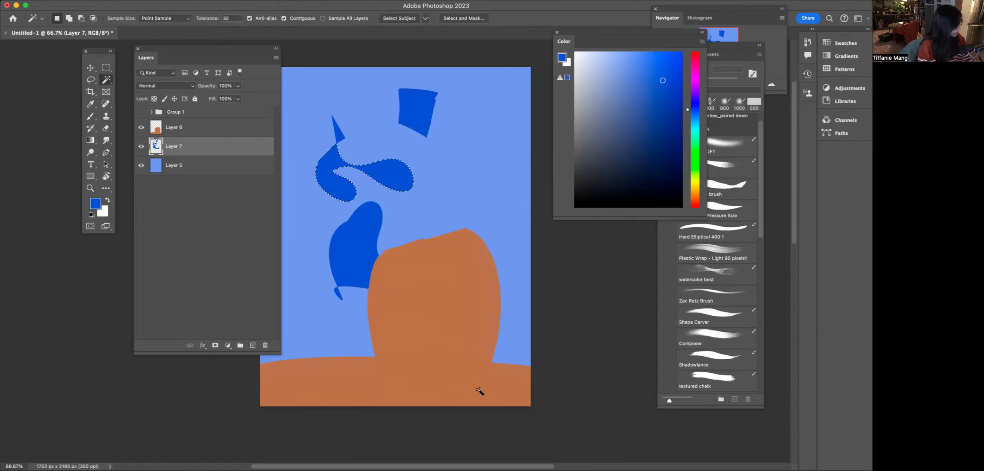
key(ctrl+t)
drag(414, 192, 407, 197)
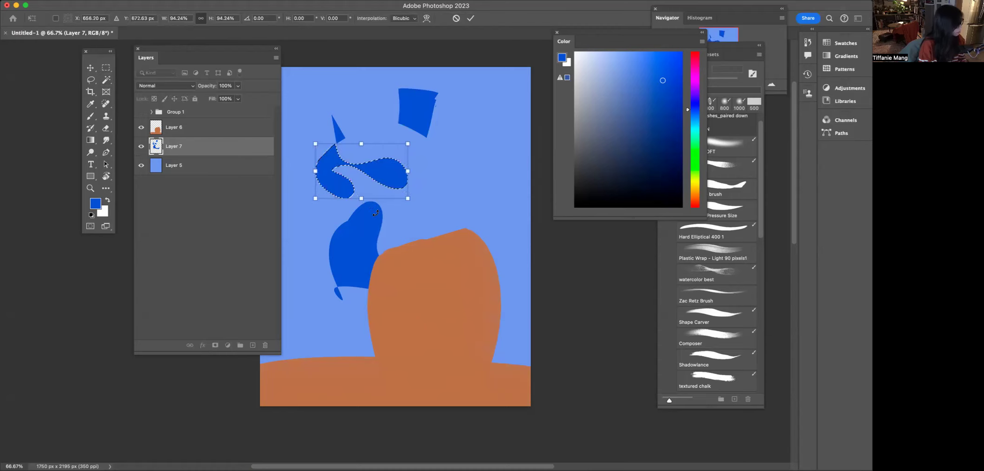
key(Return)
key(ctrl+d)
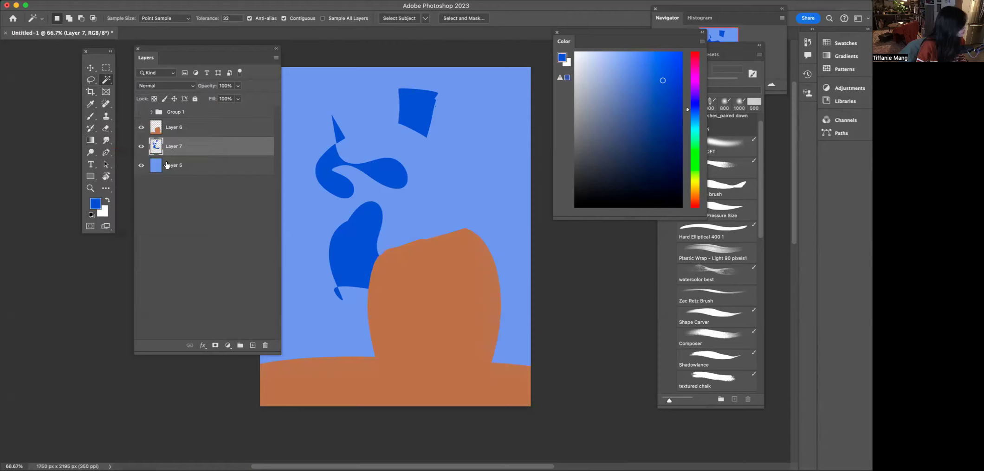
- Add a new layer above the brown shape layer and clip it to that layer
click(161, 133)
click(252, 346)
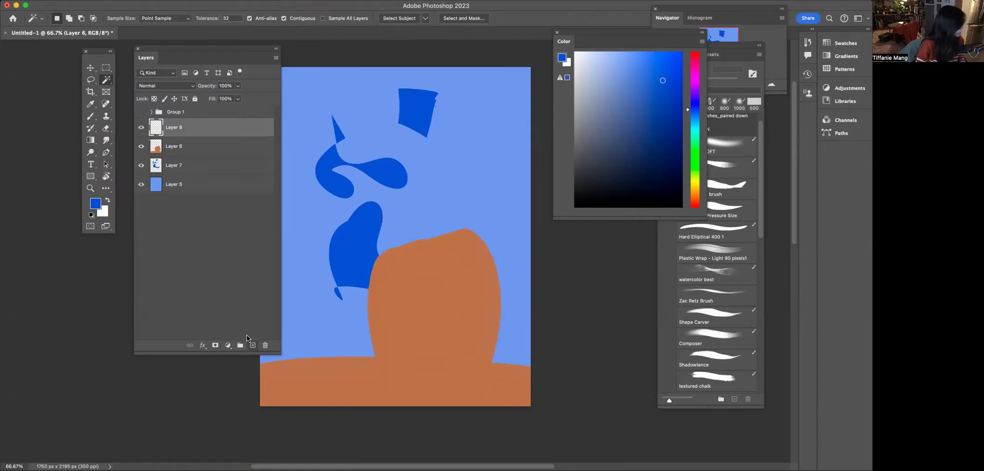
key(super+alt+g)
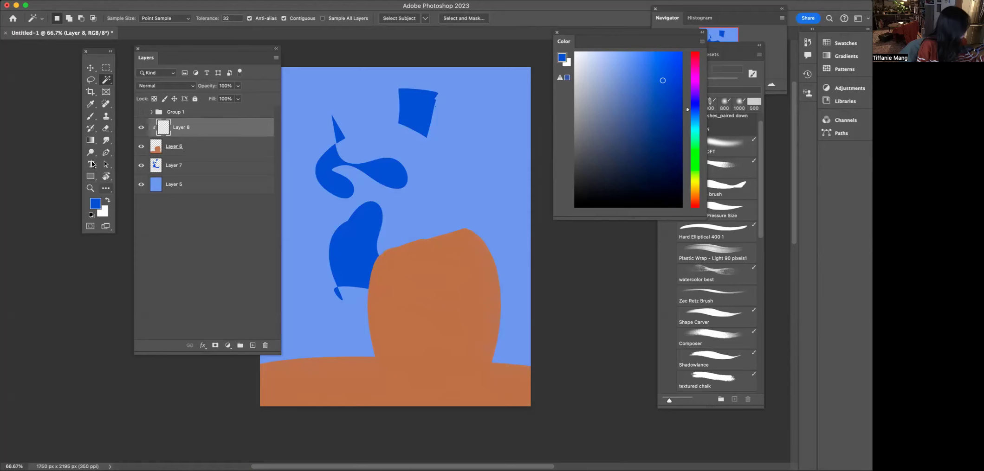
- Try linear and radial gradients at 18% opacity on the clipped layer, undoing each attempt
click(89, 140)
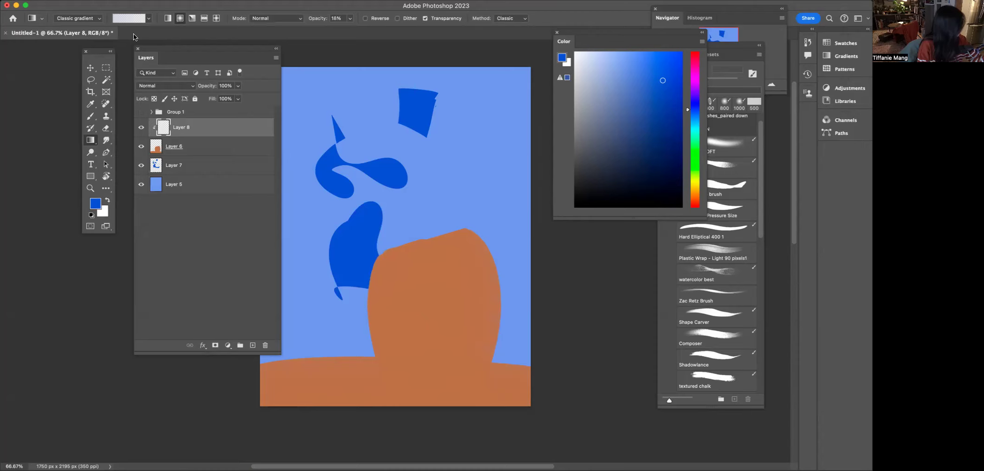
click(149, 19)
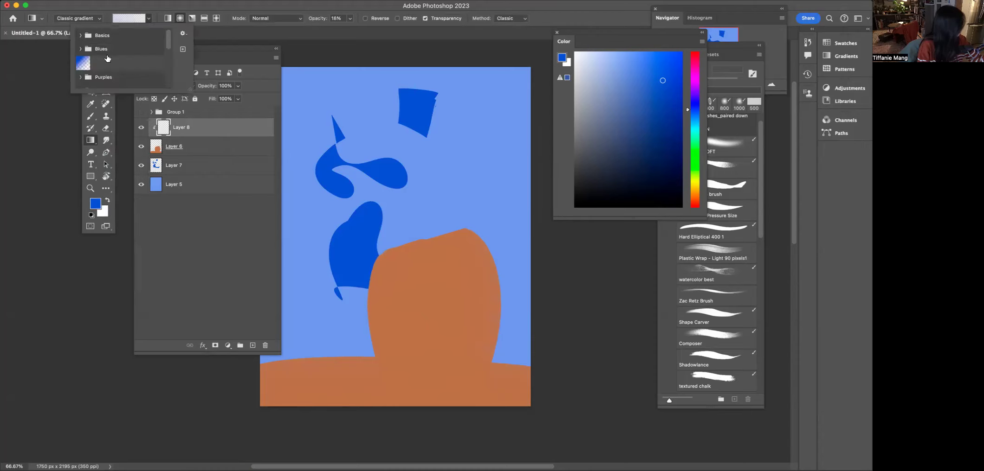
click(179, 21)
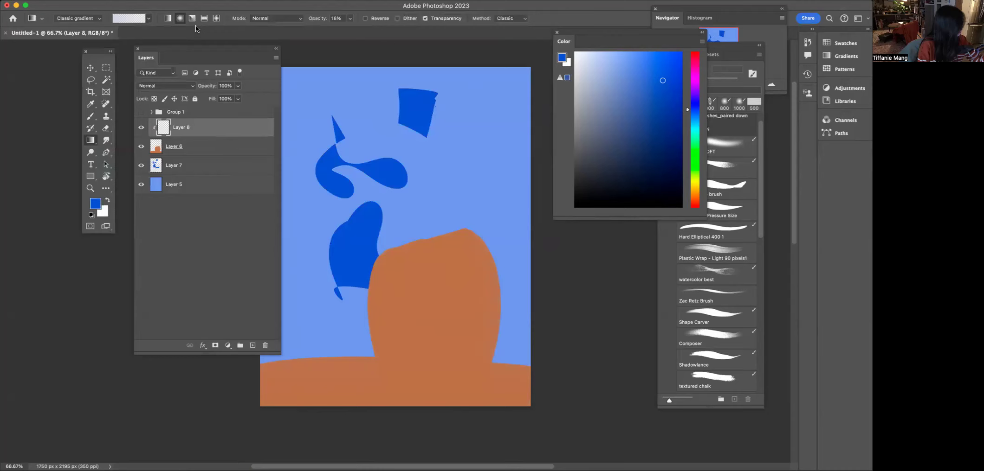
drag(405, 438, 406, 441)
key(super+z)
click(168, 19)
drag(406, 249, 403, 394)
key(super+z)
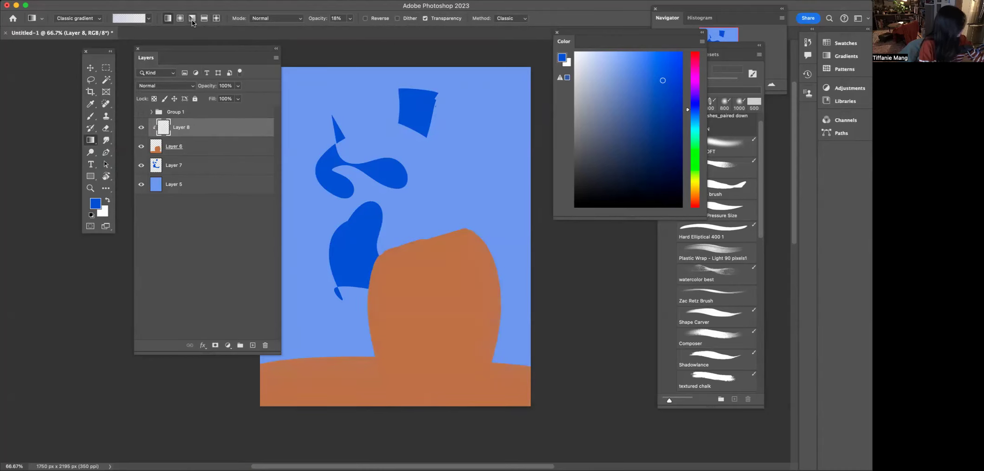
drag(391, 220, 422, 427)
drag(325, 313, 588, 433)
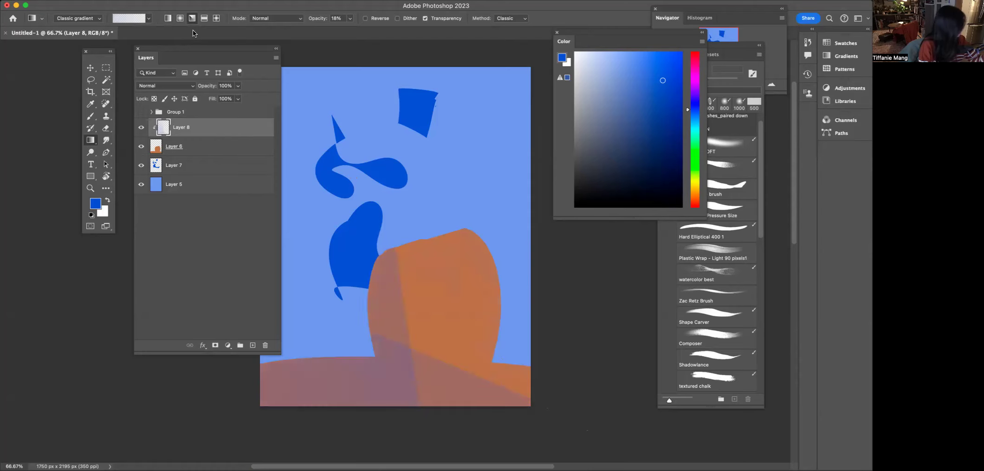
key(super+z)
key(super+z)
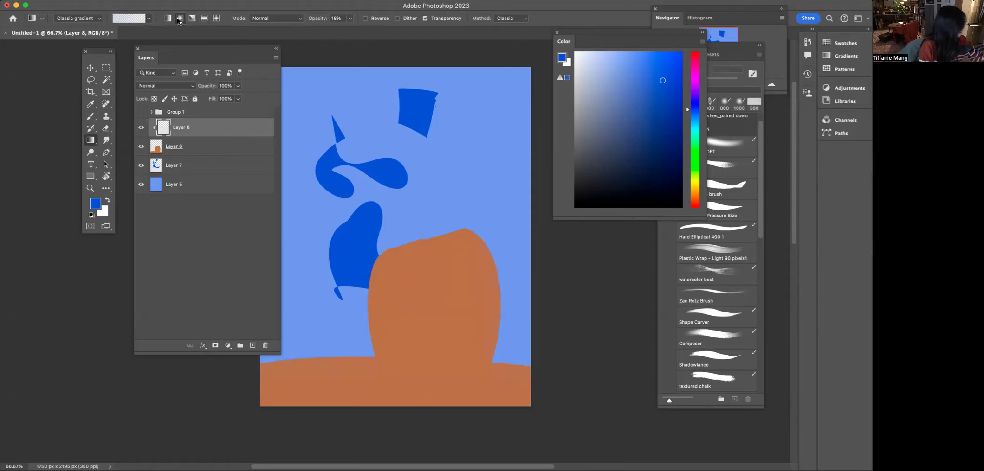
- Set the gradient opacity to 29% and build up a top-to-bottom linear gradient over the brown shape
drag(347, 21, 355, 28)
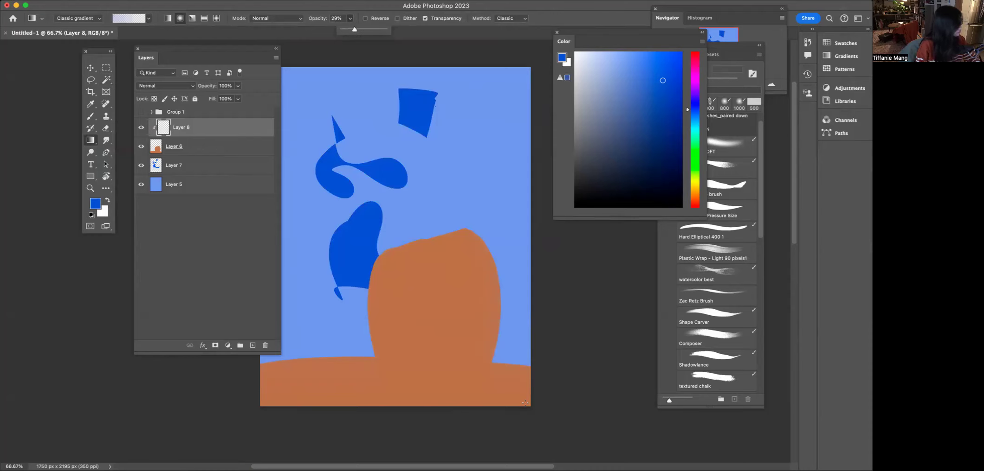
drag(414, 215, 413, 395)
drag(418, 190, 414, 394)
drag(417, 209, 411, 395)
drag(374, 232, 387, 335)
drag(493, 228, 482, 325)
drag(378, 309, 383, 394)
drag(306, 313, 304, 399)
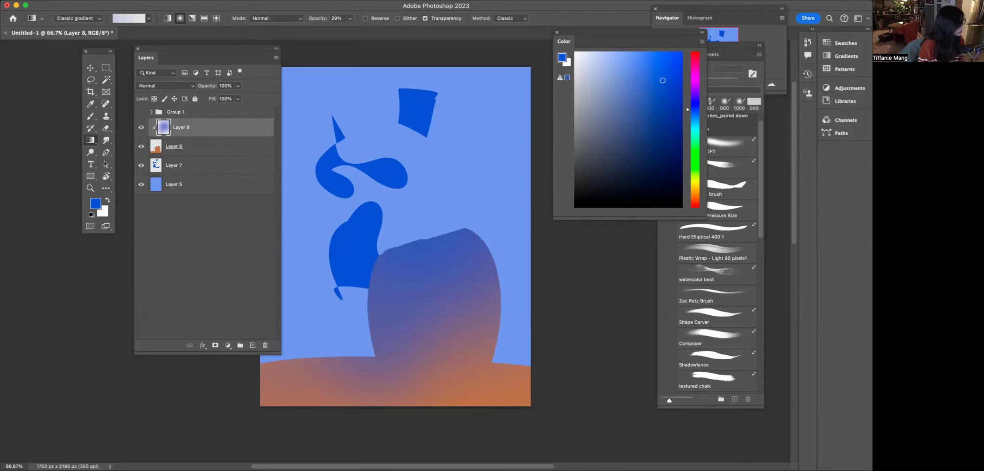
key(super+z)
key(super+z)
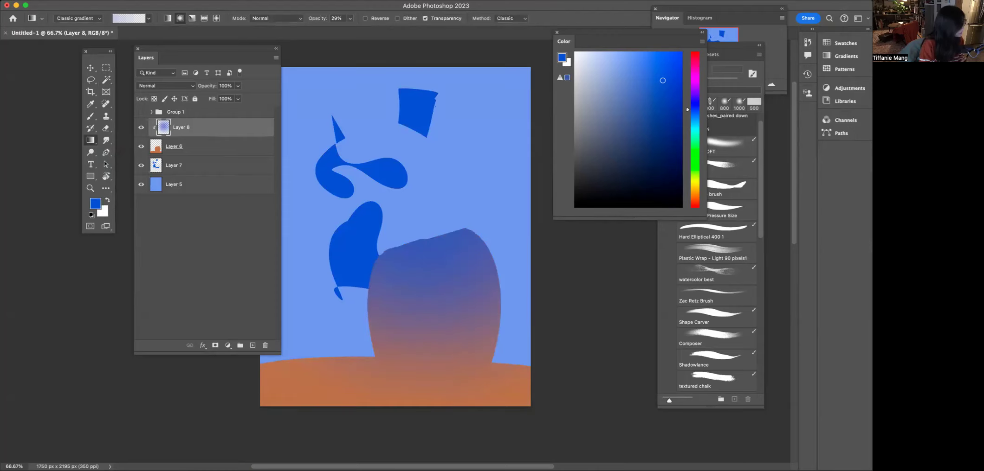
key(super+z)
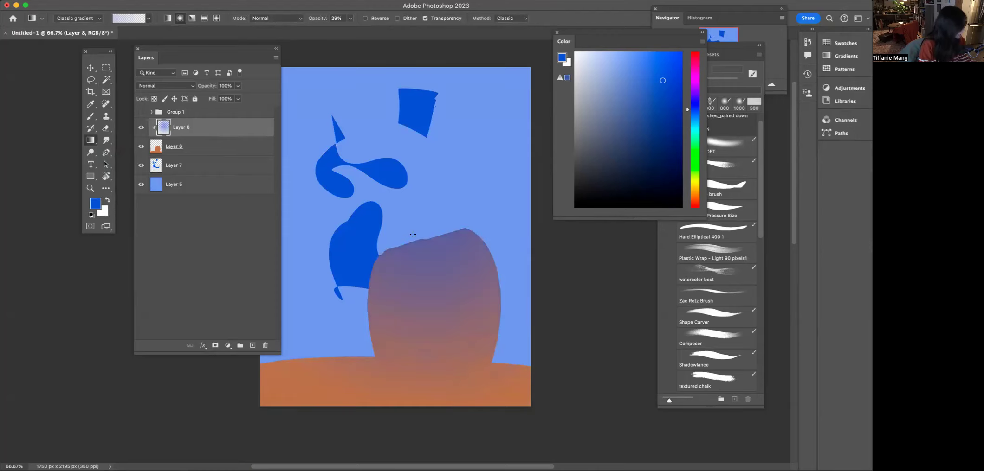